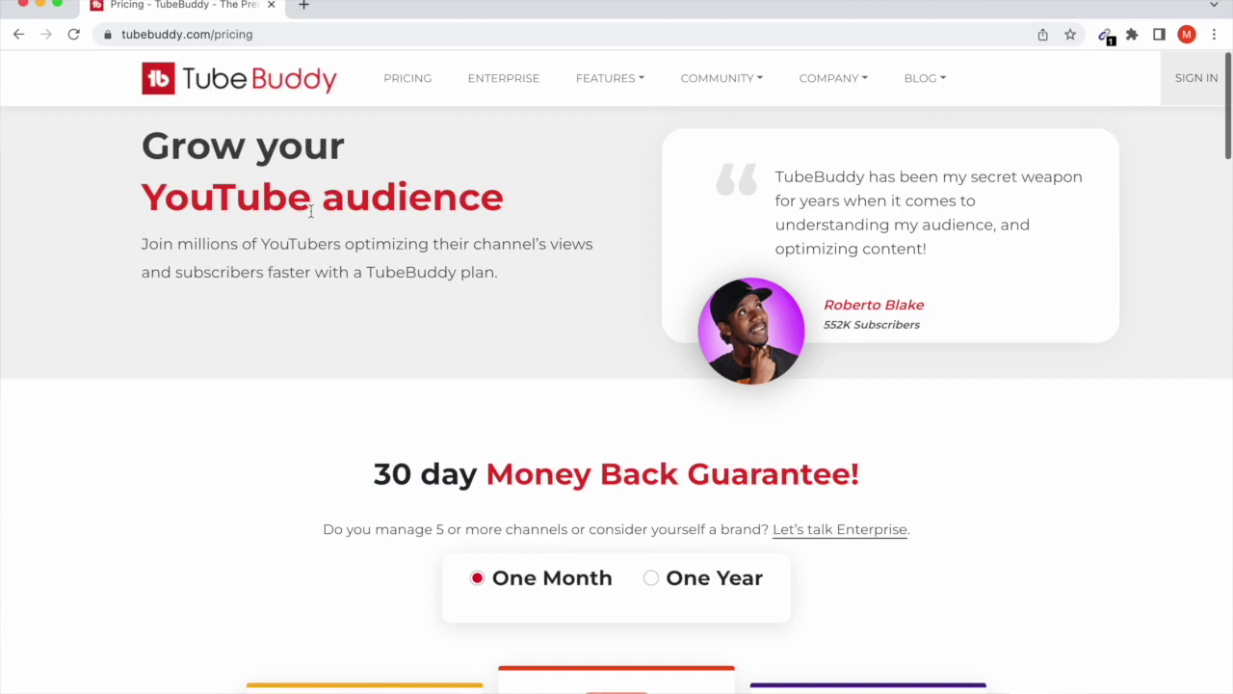
# - Load youtube.com in the browser
pyautogui.scroll(-5, 402, 278)
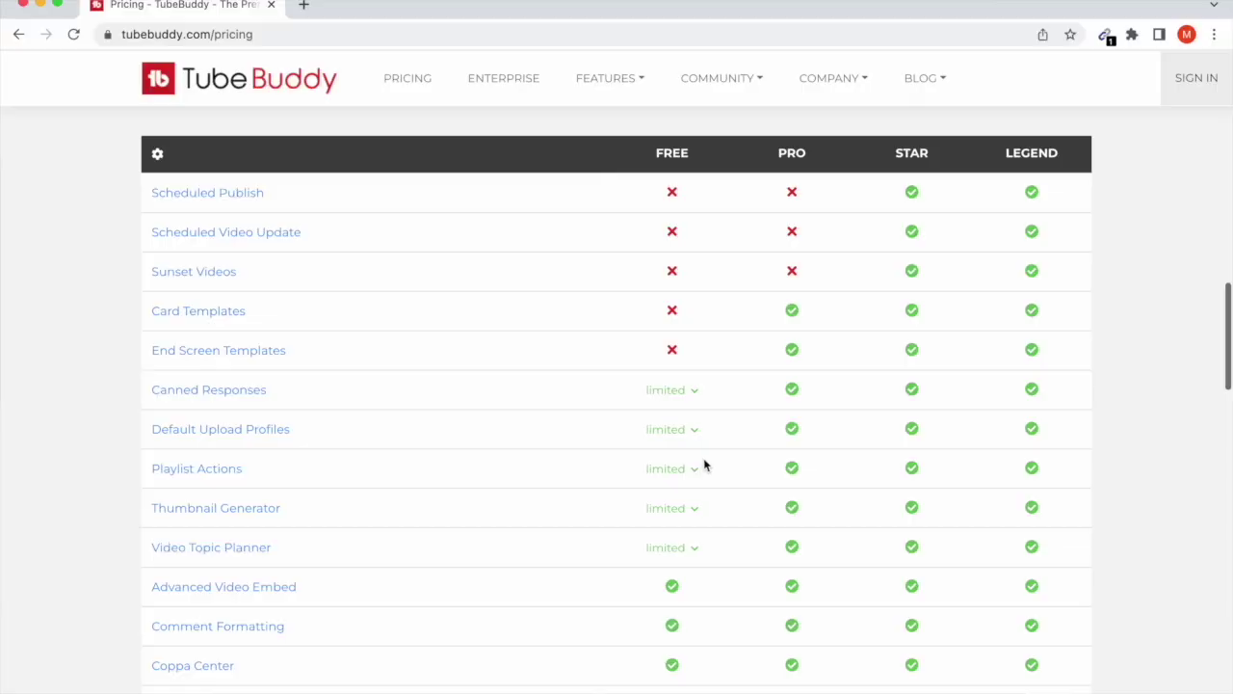
pyautogui.scroll(-1, 949, 417)
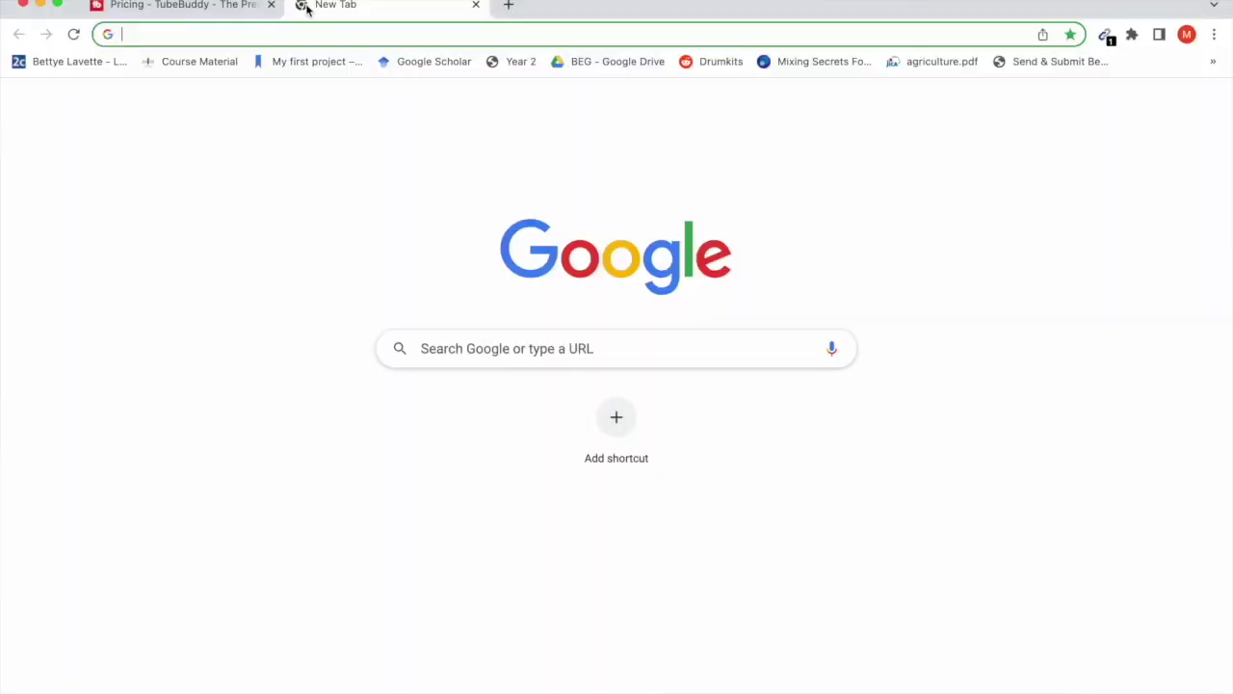
pyautogui.write('youtube.com')
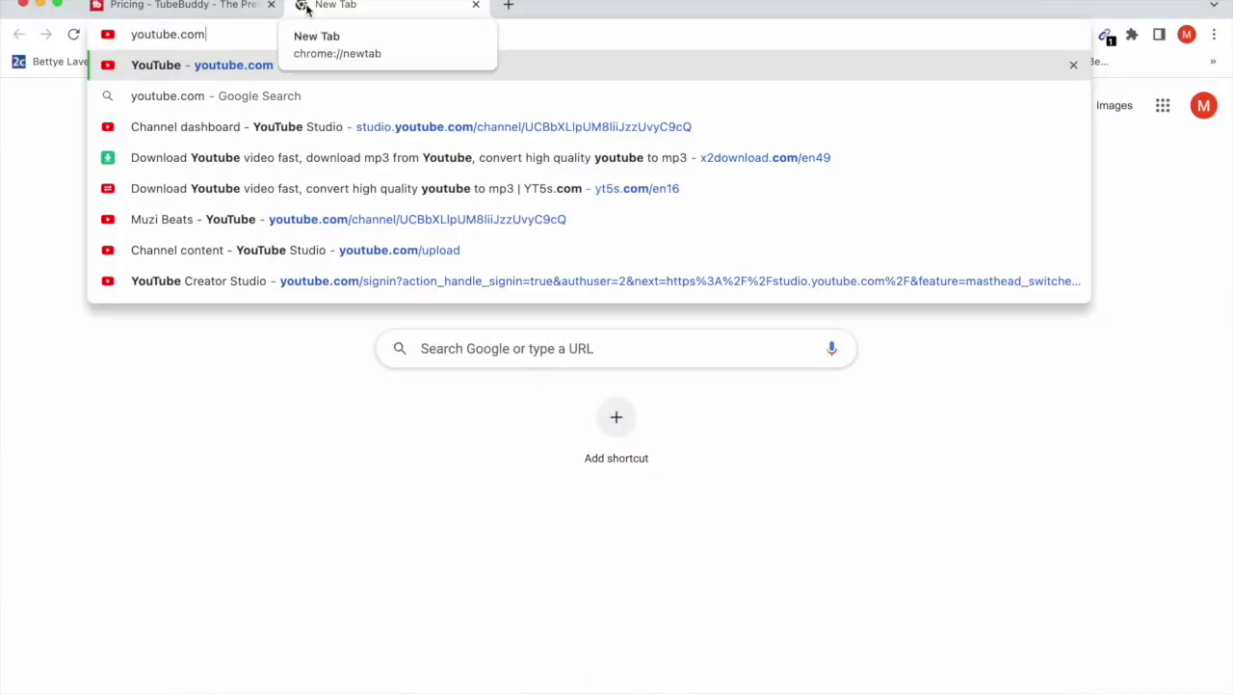
pyautogui.press('Return')
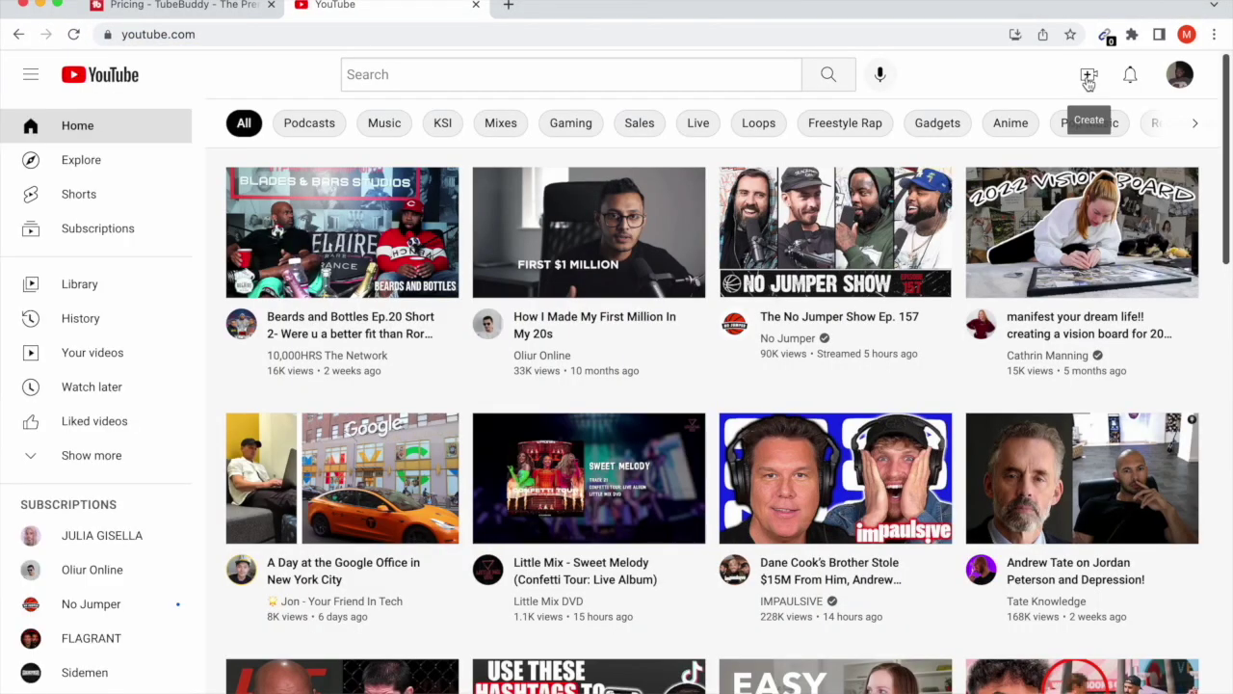
# - Upload 'Brigther days - HD 1080p.mov' and review its Details form down to Tags
pyautogui.click(1089, 77)
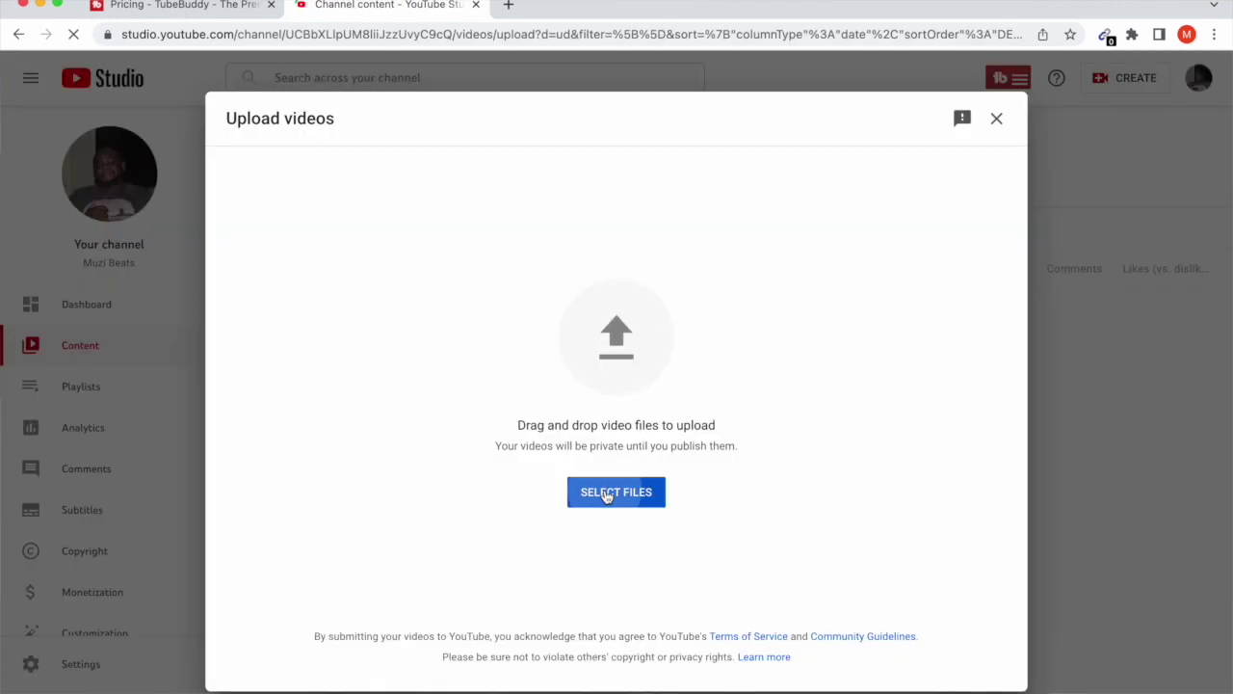
pyautogui.click(608, 493)
pyautogui.doubleClick(689, 259)
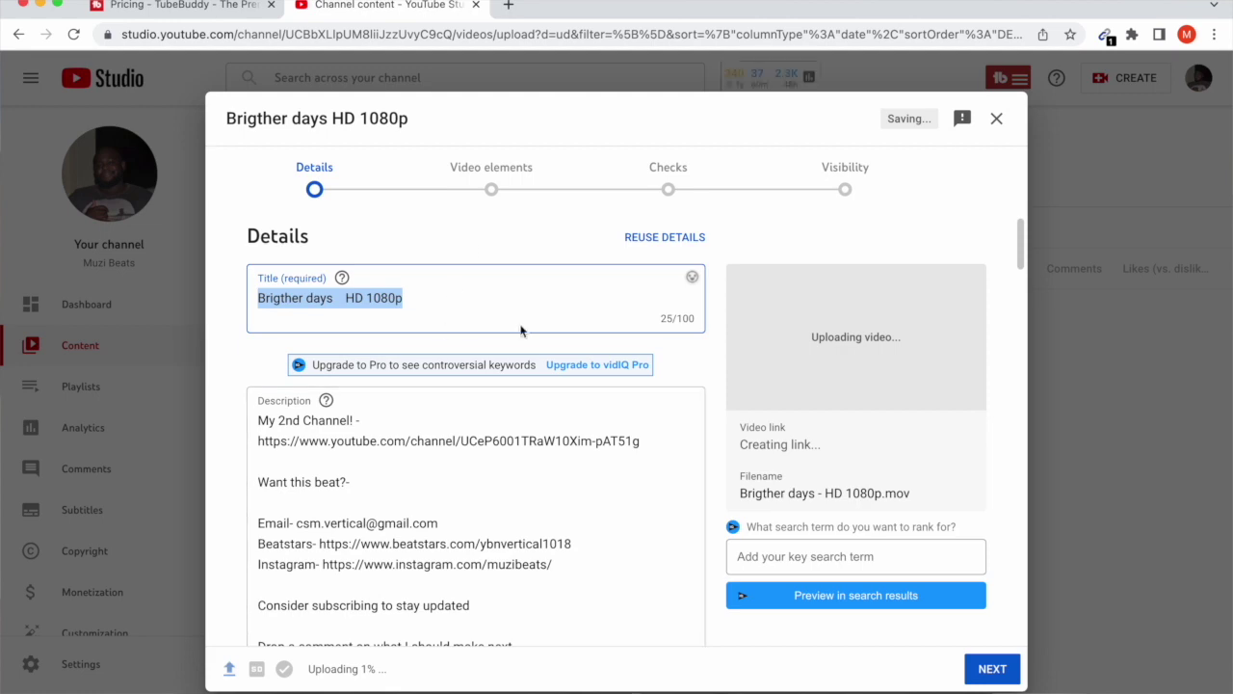
pyautogui.scroll(-10, 405, 346)
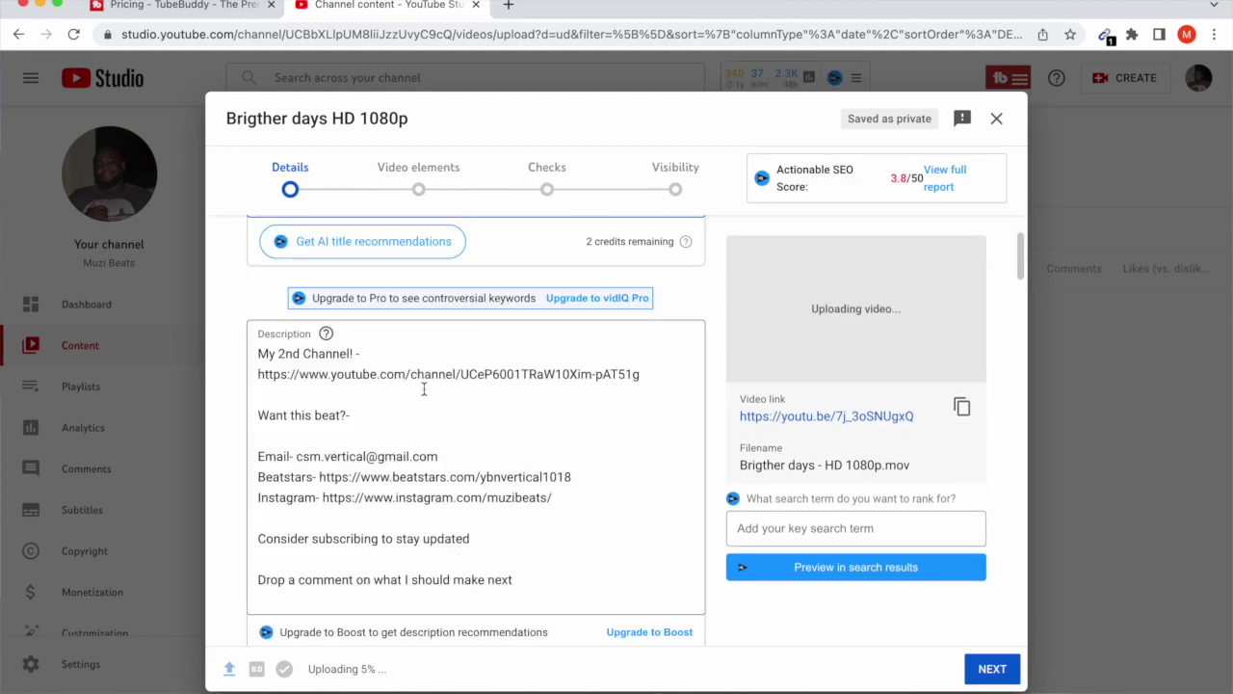
pyautogui.scroll(-10, 426, 396)
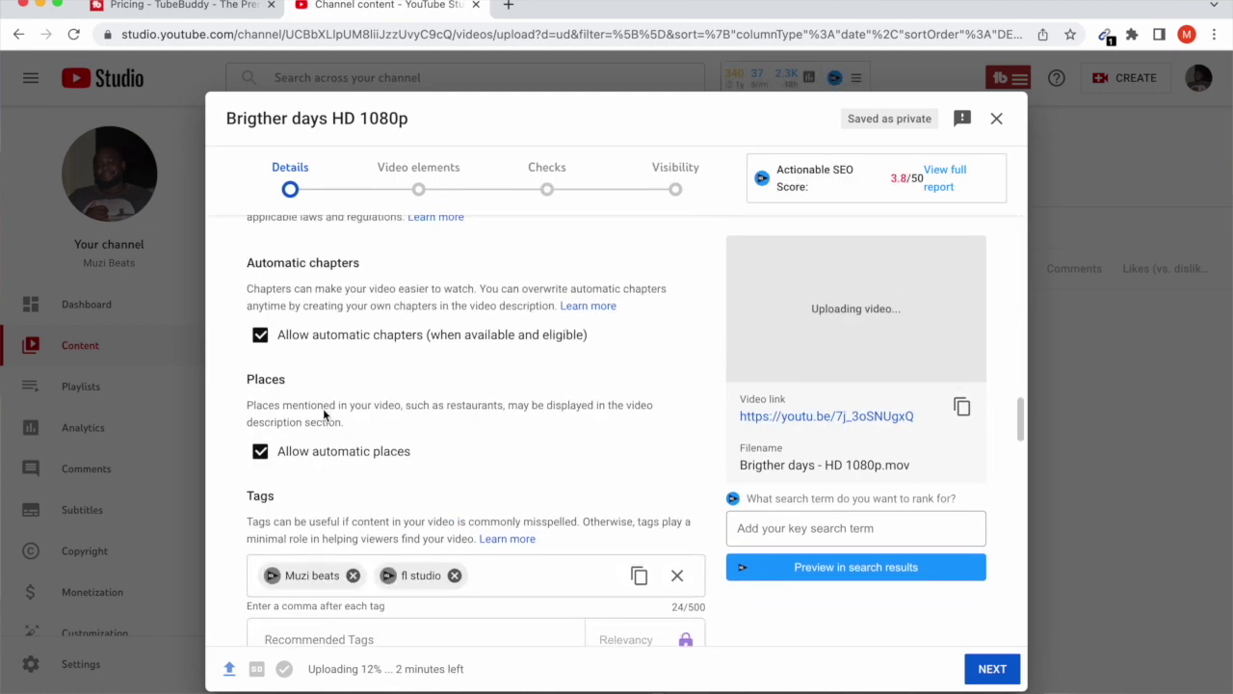
# - In a new tab, search YouTube for 'drake type beat'
pyautogui.click(508, 5)
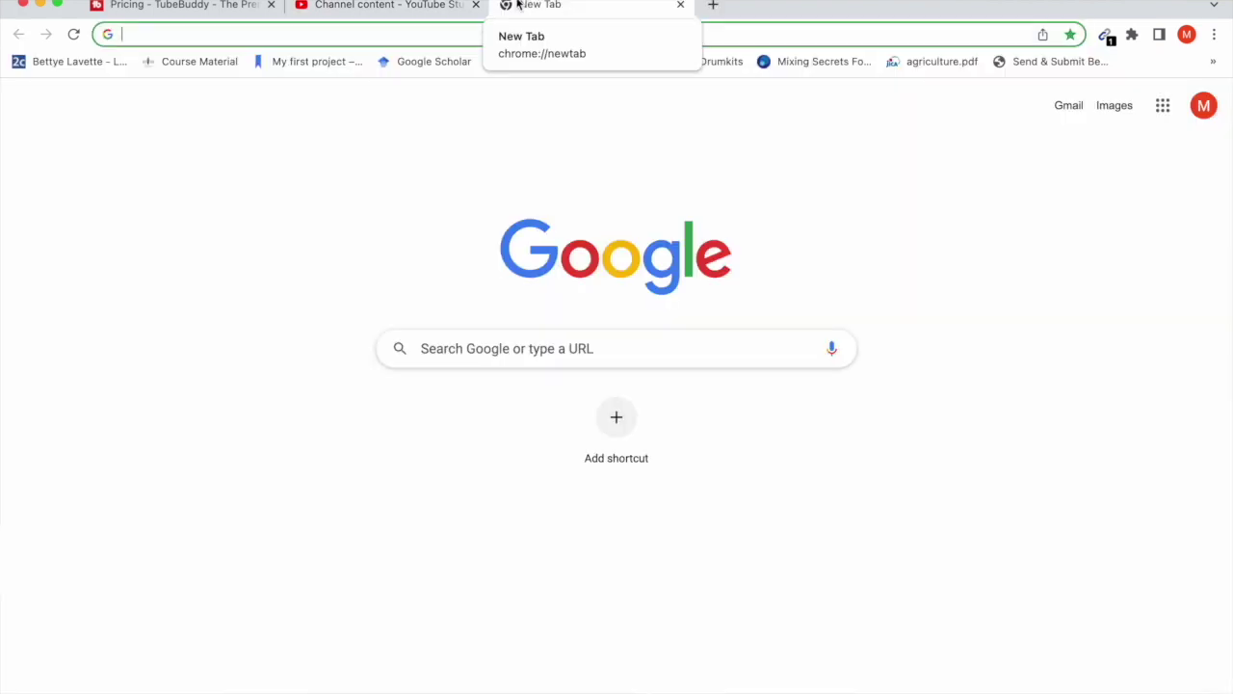
pyautogui.write('y')
pyautogui.press('Return')
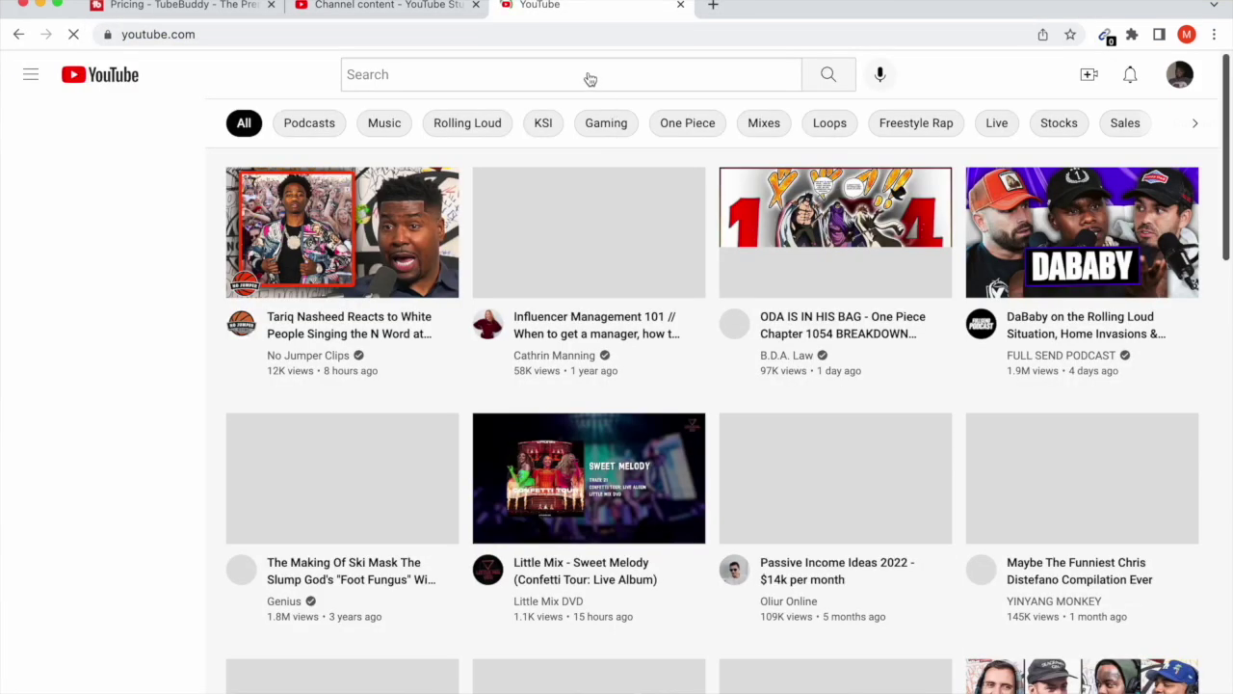
pyautogui.click(585, 74)
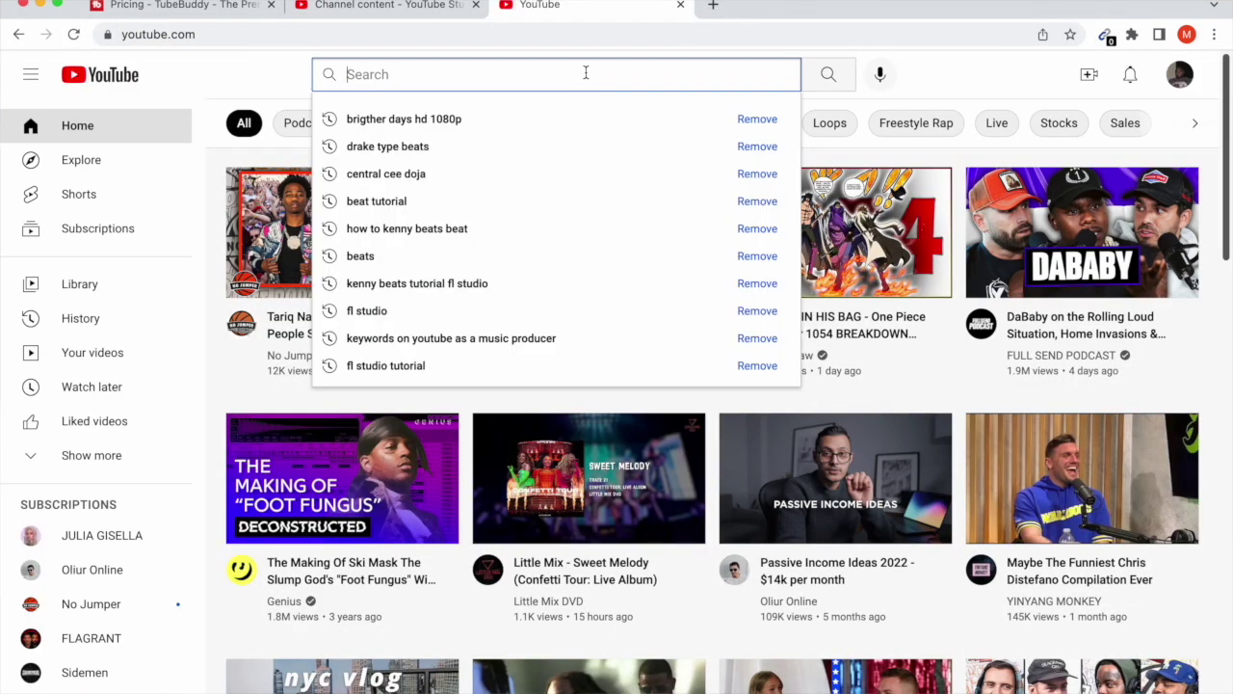
pyautogui.write('d')
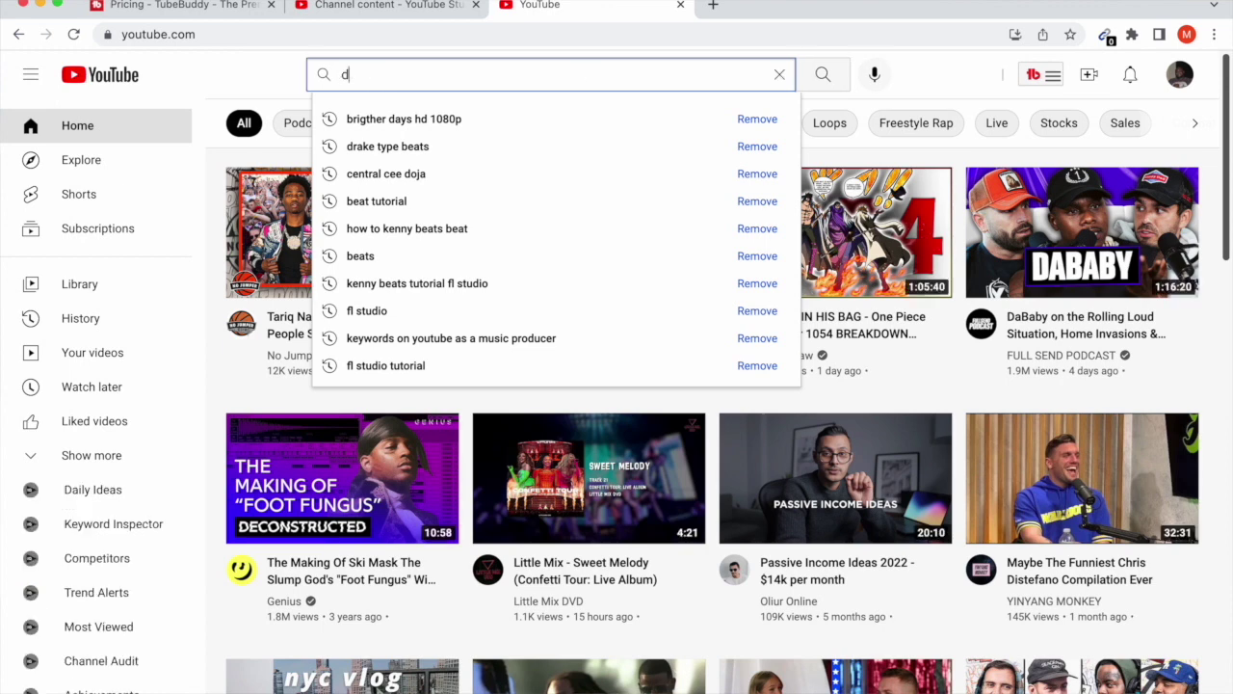
pyautogui.write('rake type')
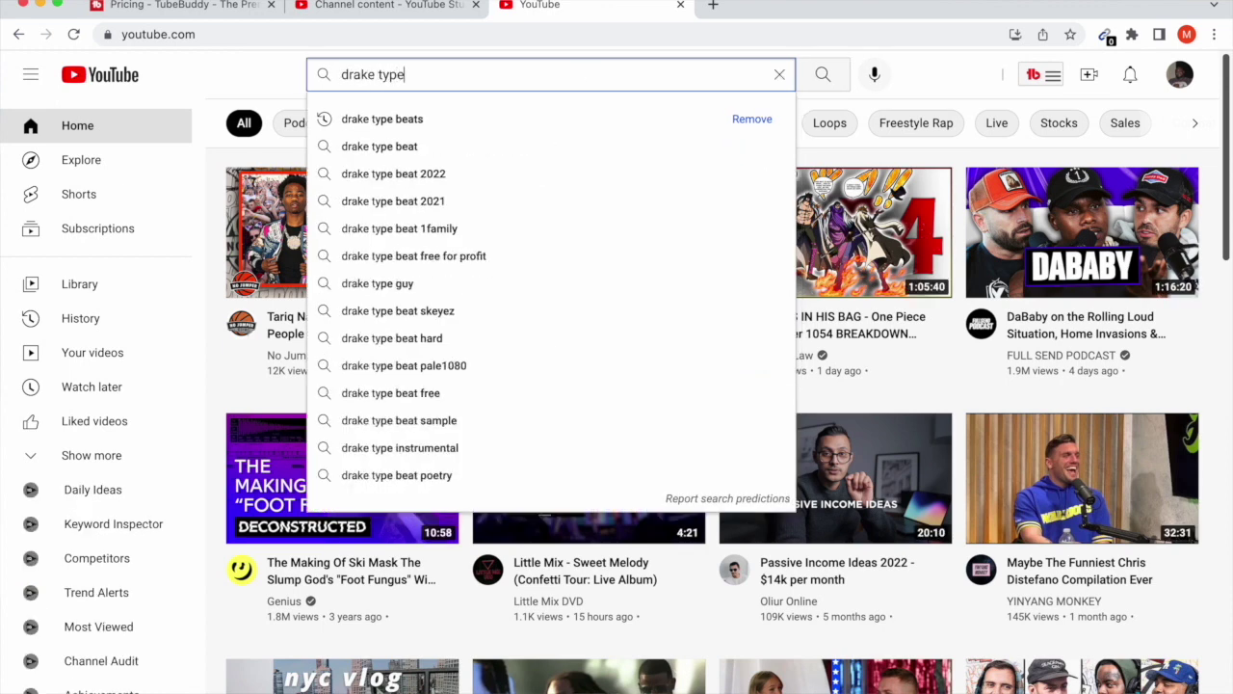
pyautogui.write(' beat')
pyautogui.press('Return')
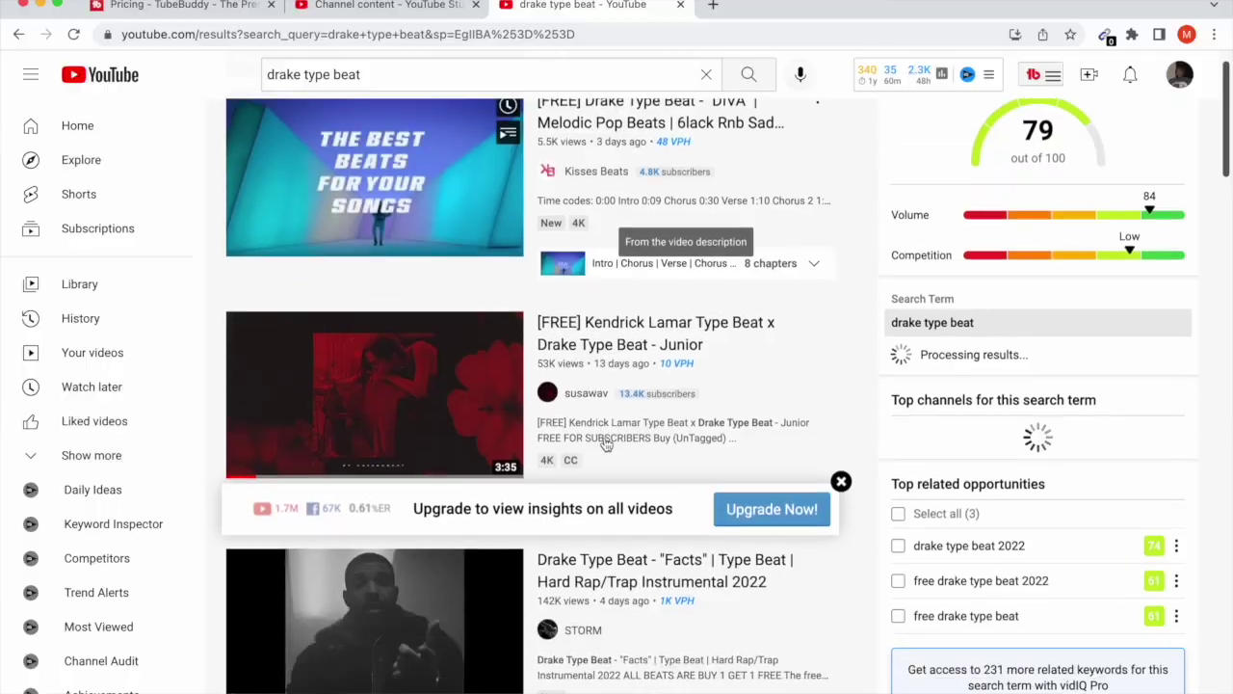
# - Open the Drake Type Beat x Jack Harlow 'Preakness States' video from the results
pyautogui.scroll(-2, 625, 567)
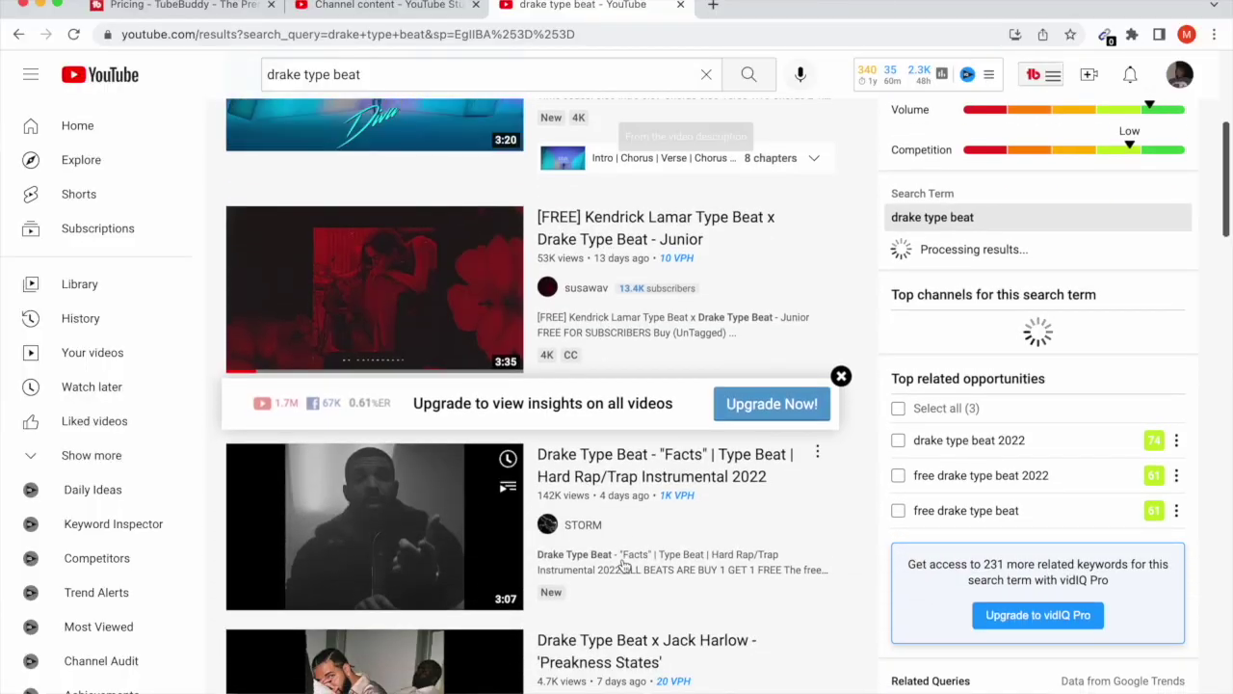
pyautogui.scroll(-3, 614, 598)
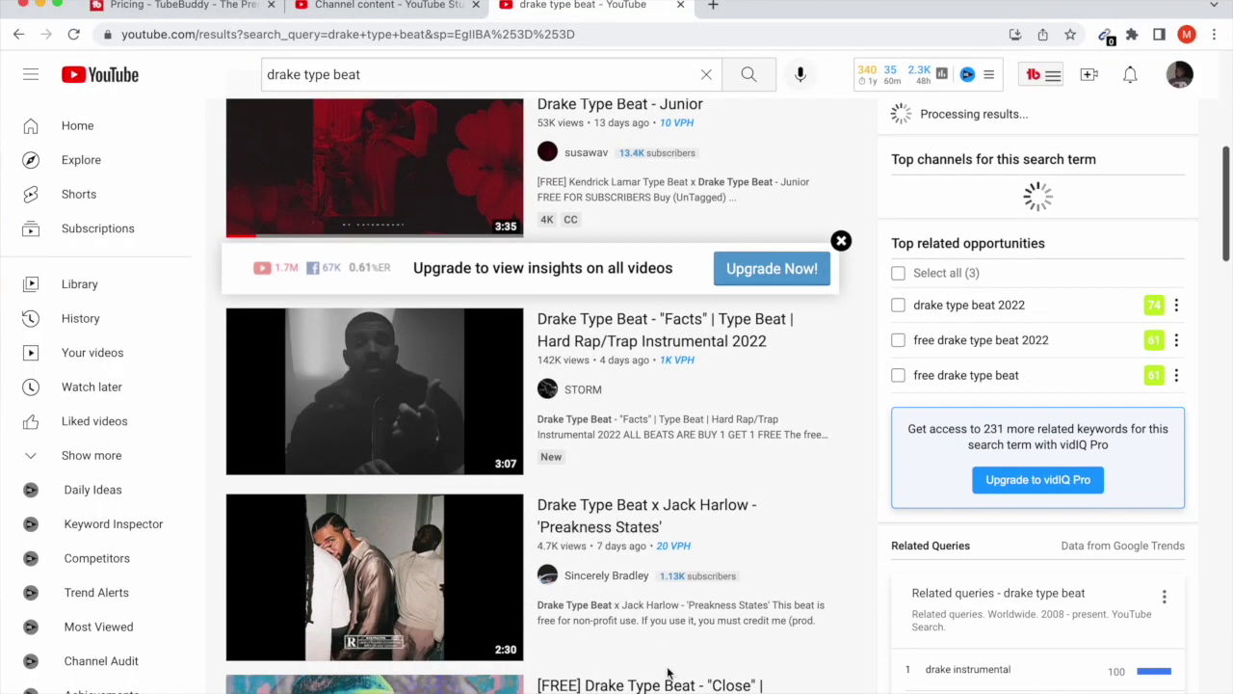
pyautogui.scroll(-2, 667, 671)
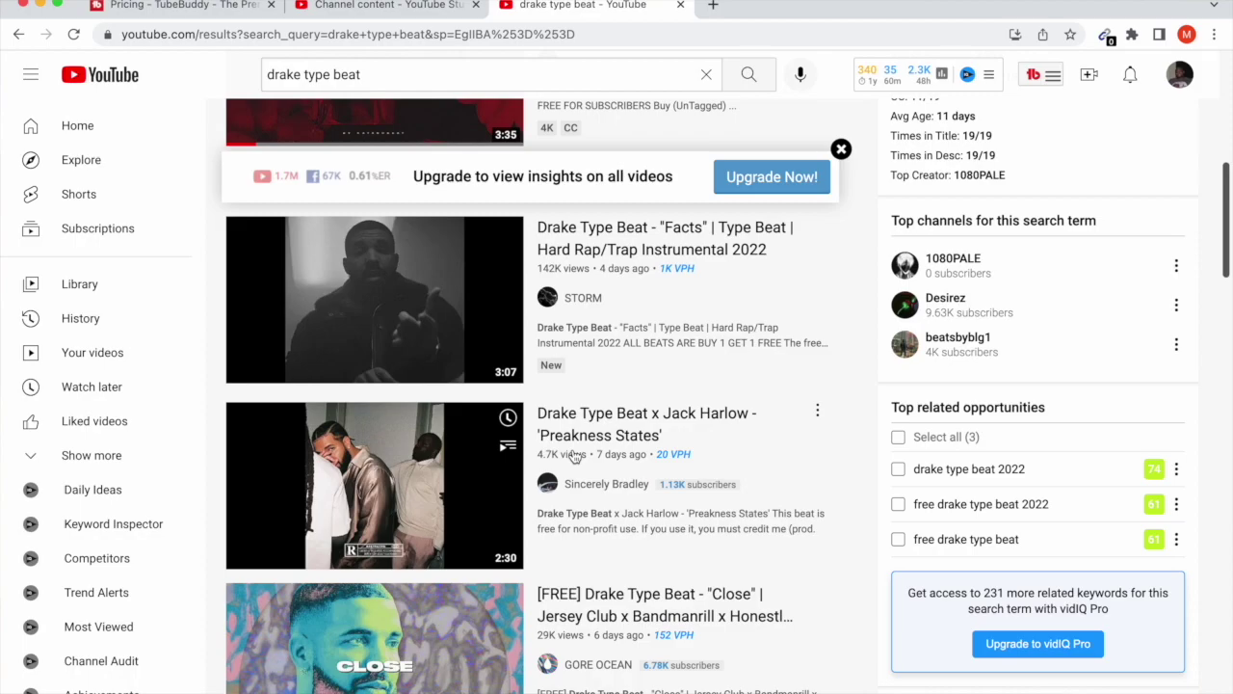
pyautogui.click(574, 456)
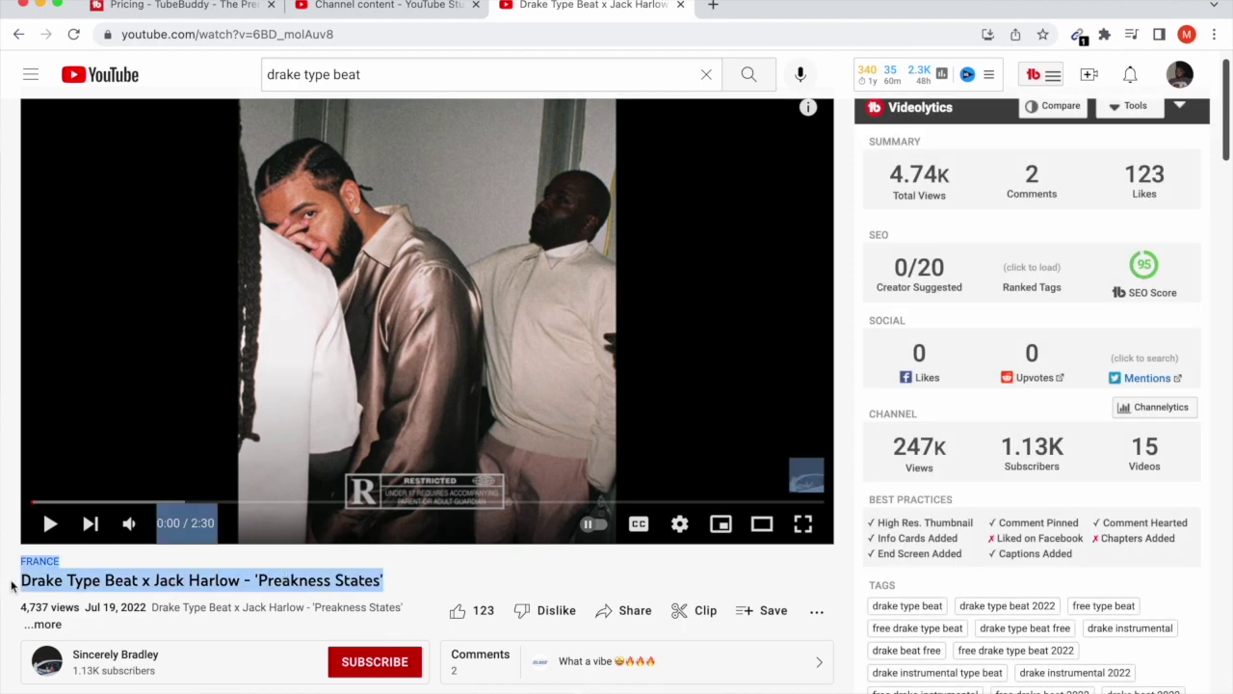
# - Paste the copied 'Preakness States' title into the Studio upload, then return to the watch page
pyautogui.click(376, 11)
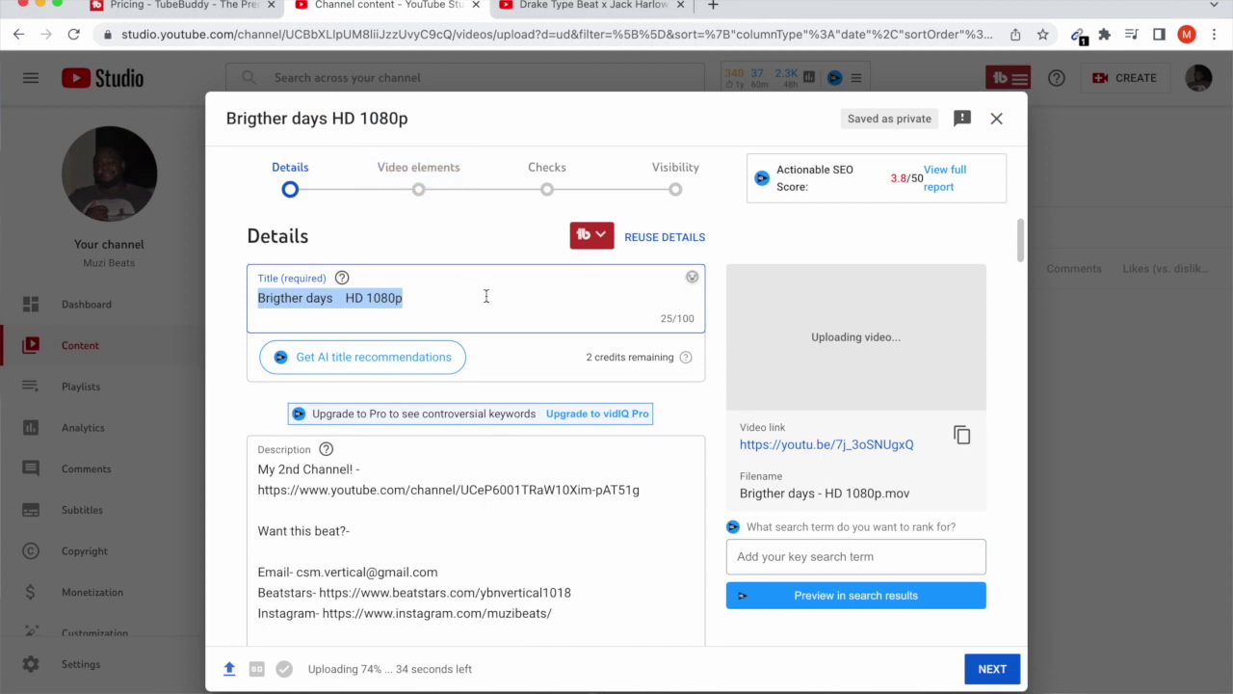
pyautogui.write("0:00 / 2:30  FRANCE Drake Type Beat x Jack Harlow - 'Preakness States'")
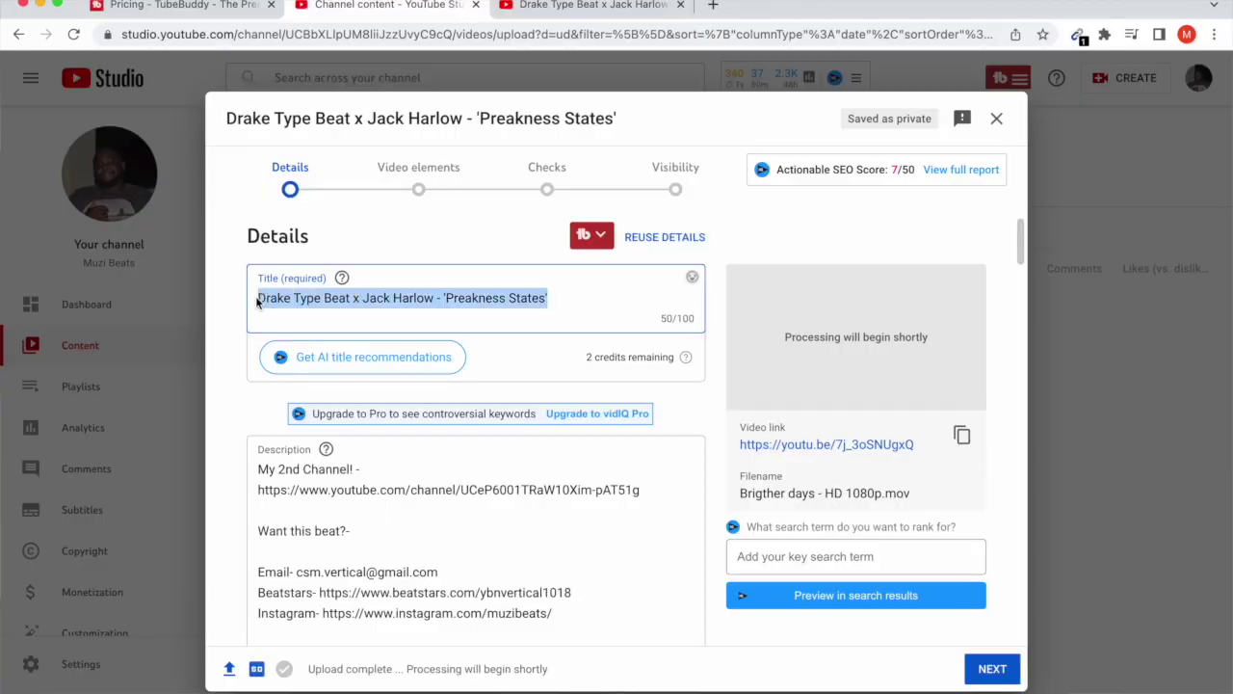
pyautogui.hotkey('ctrl', 'Tab')
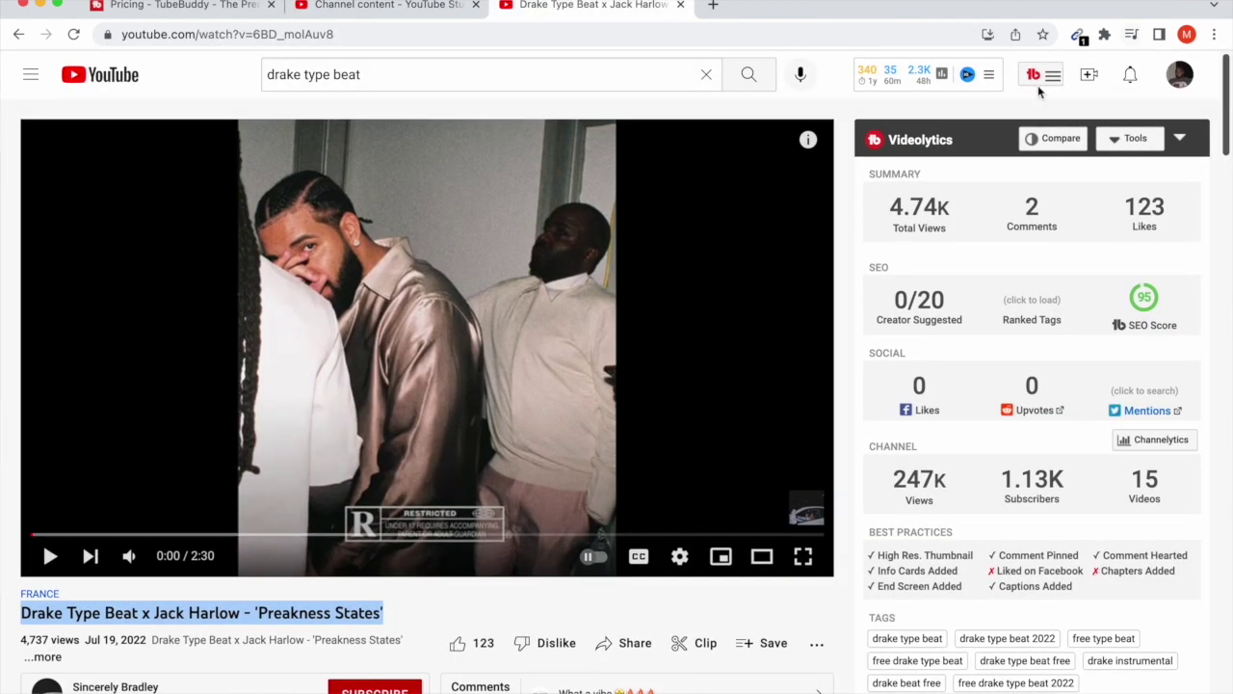
# - Explore the competitor video's full title in TubeBuddy's Keyword Explorer
pyautogui.click(1036, 82)
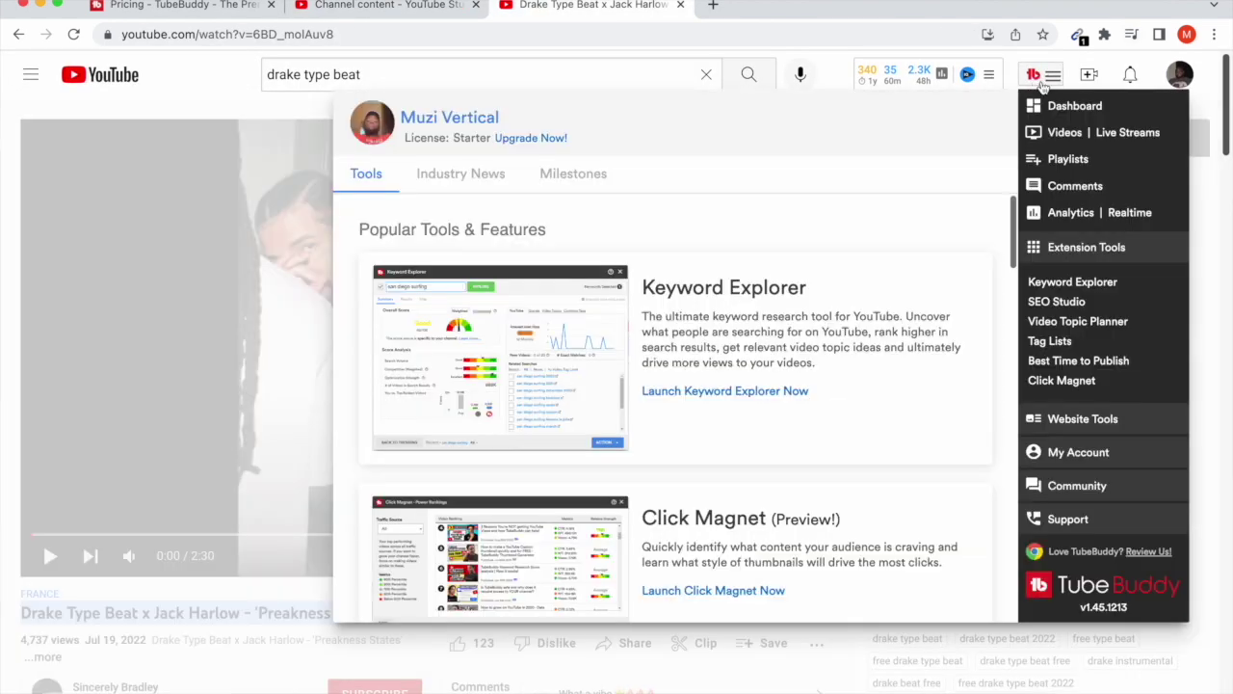
pyautogui.click(1069, 284)
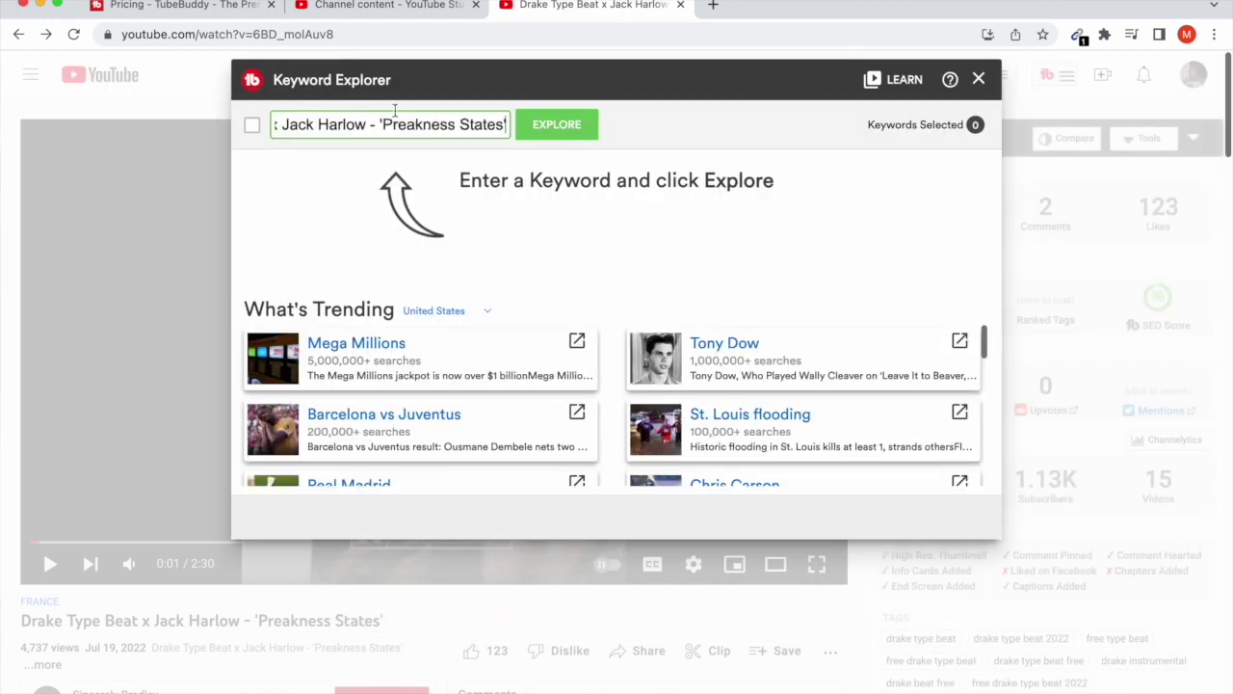
pyautogui.click(563, 123)
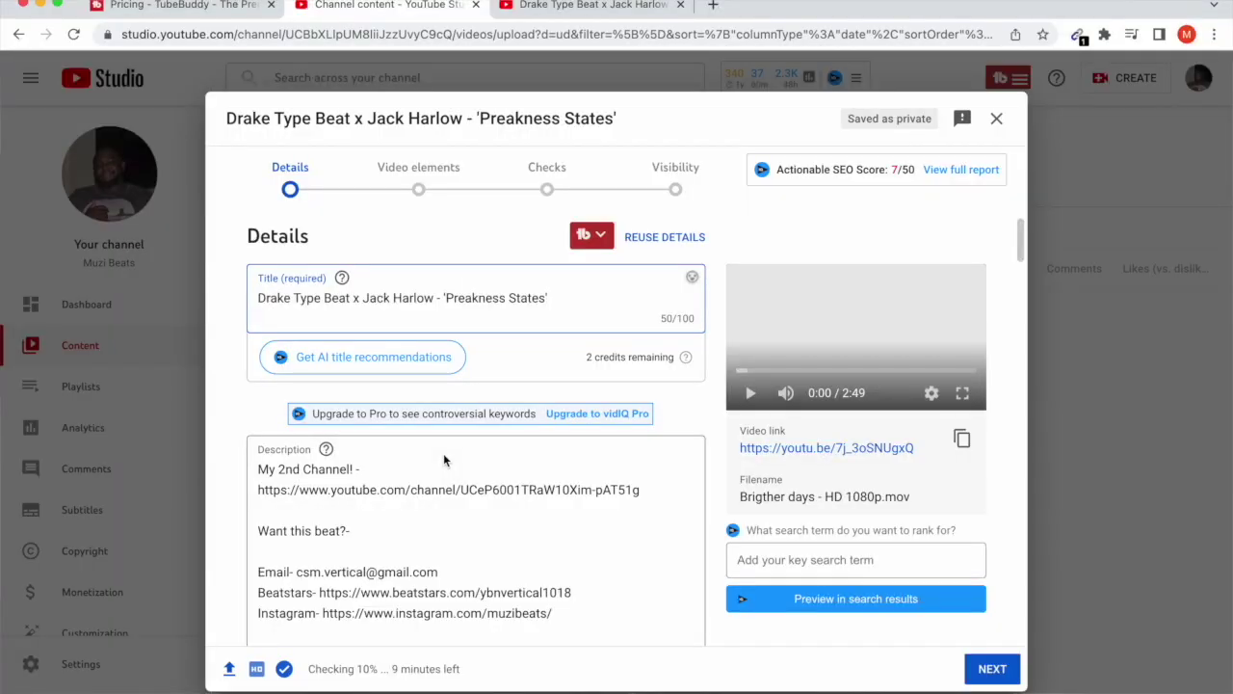
# - Set the upload's thumbnail to the first image in the Pictures > June folder
pyautogui.scroll(-5, 463, 520)
pyautogui.scroll(-1, 486, 607)
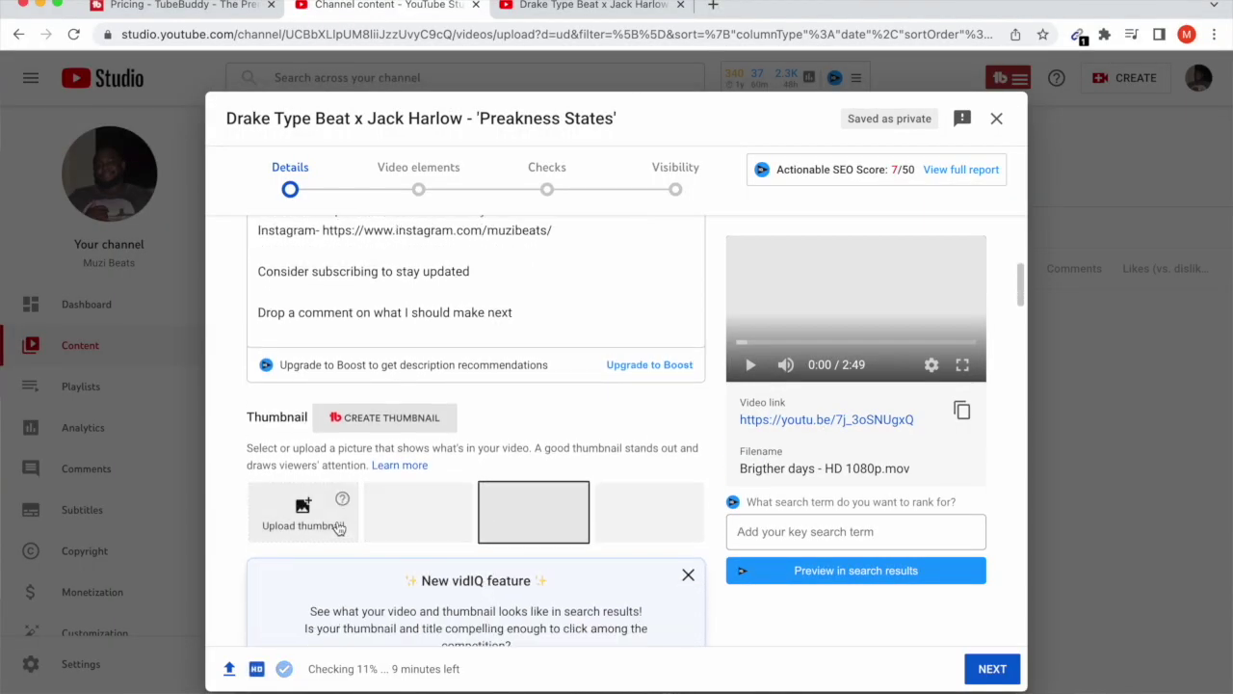
pyautogui.click(304, 525)
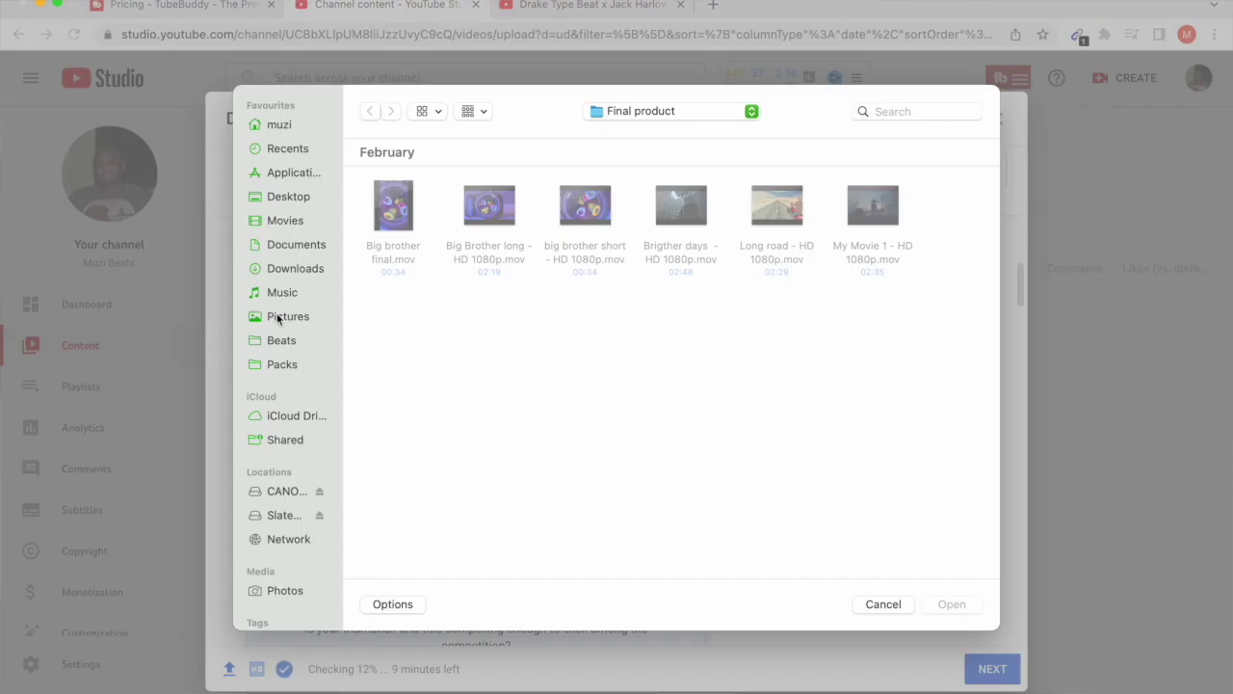
pyautogui.click(279, 317)
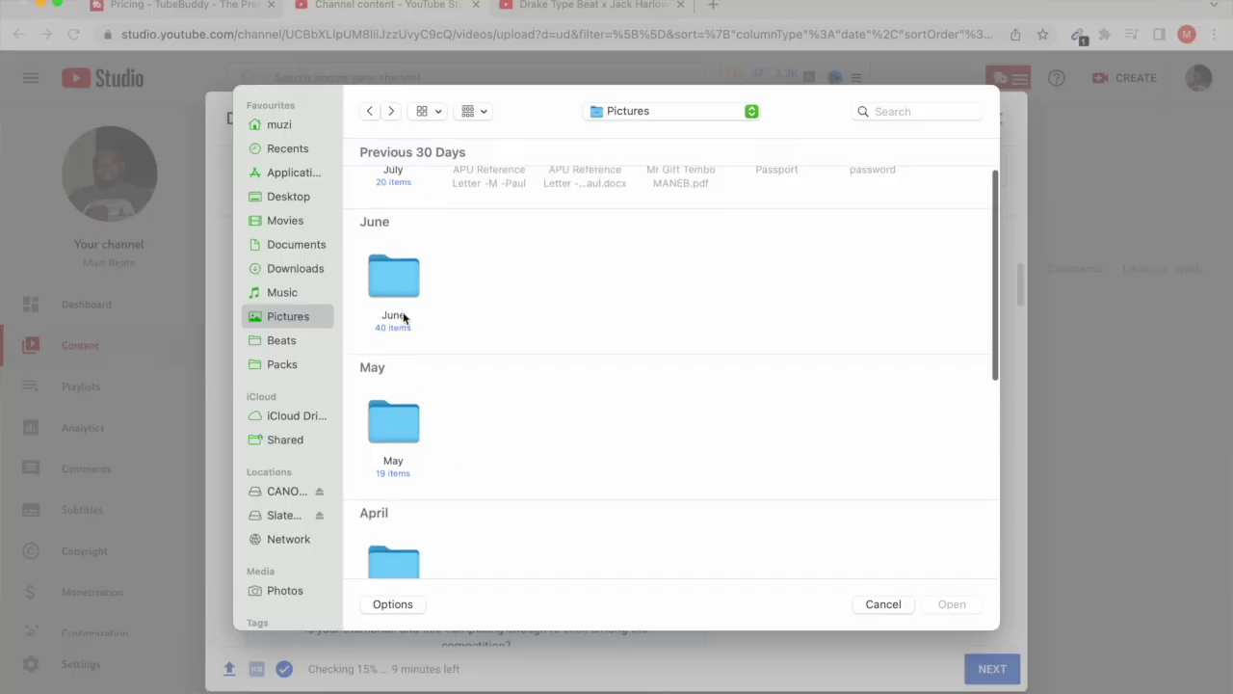
pyautogui.doubleClick(402, 315)
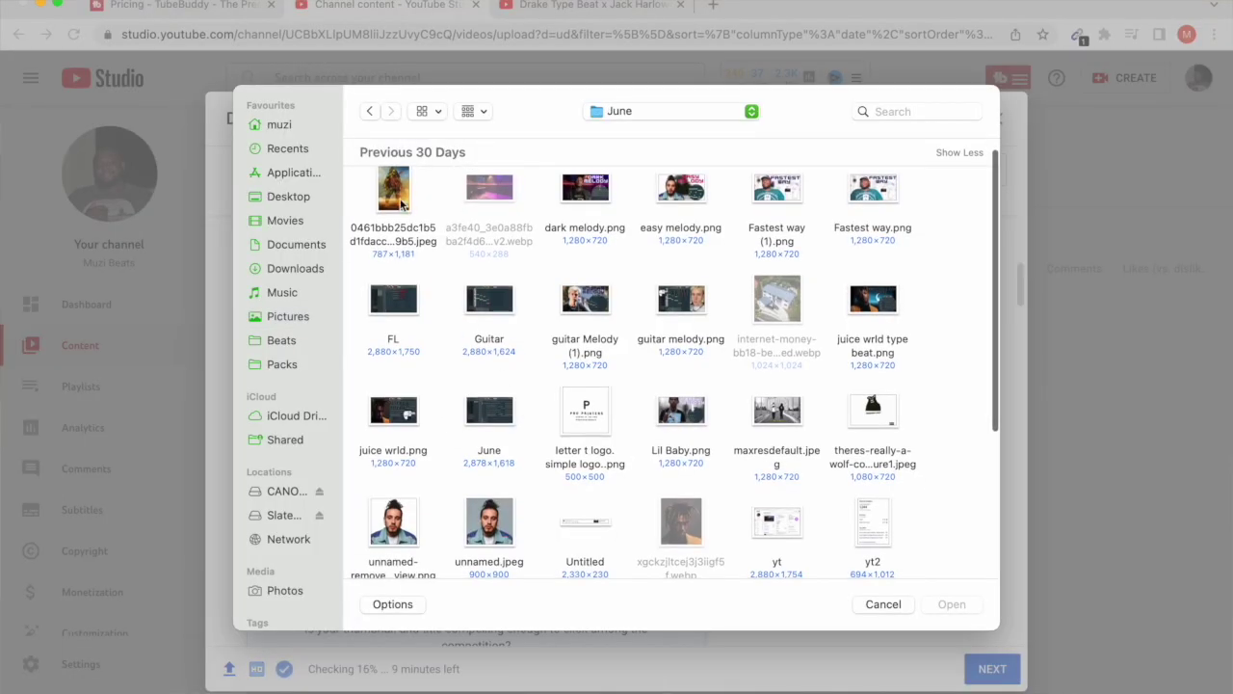
pyautogui.doubleClick(400, 198)
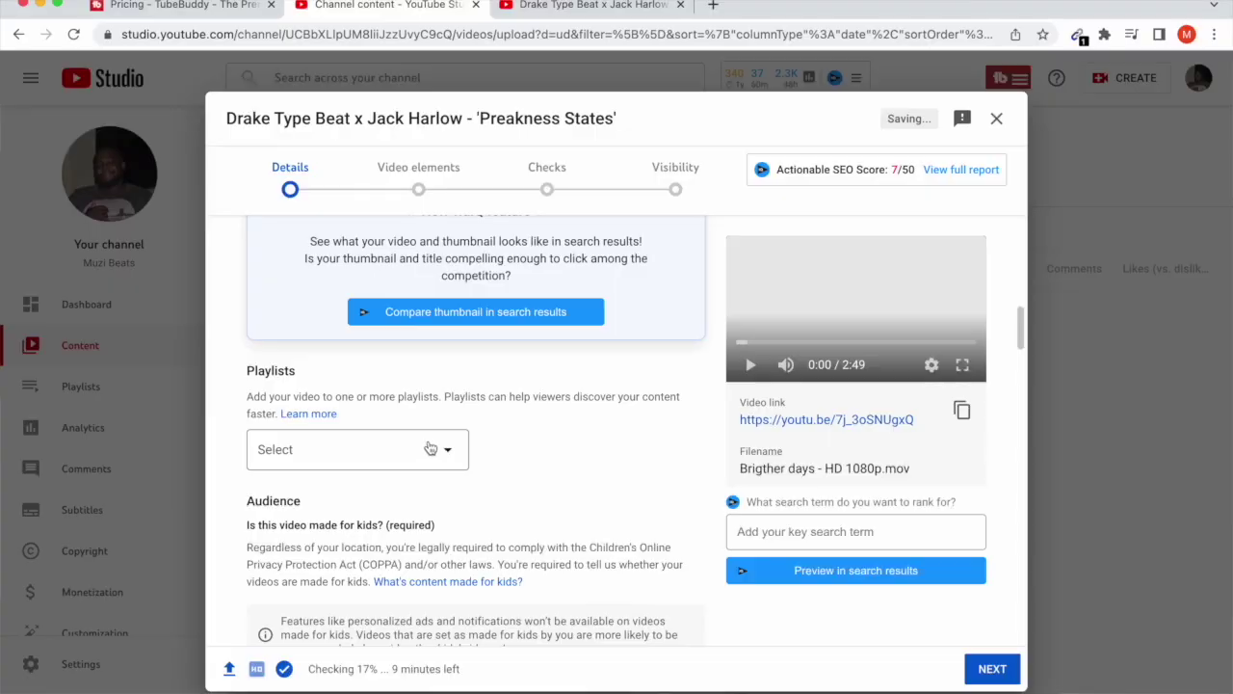
pyautogui.scroll(-5, 459, 466)
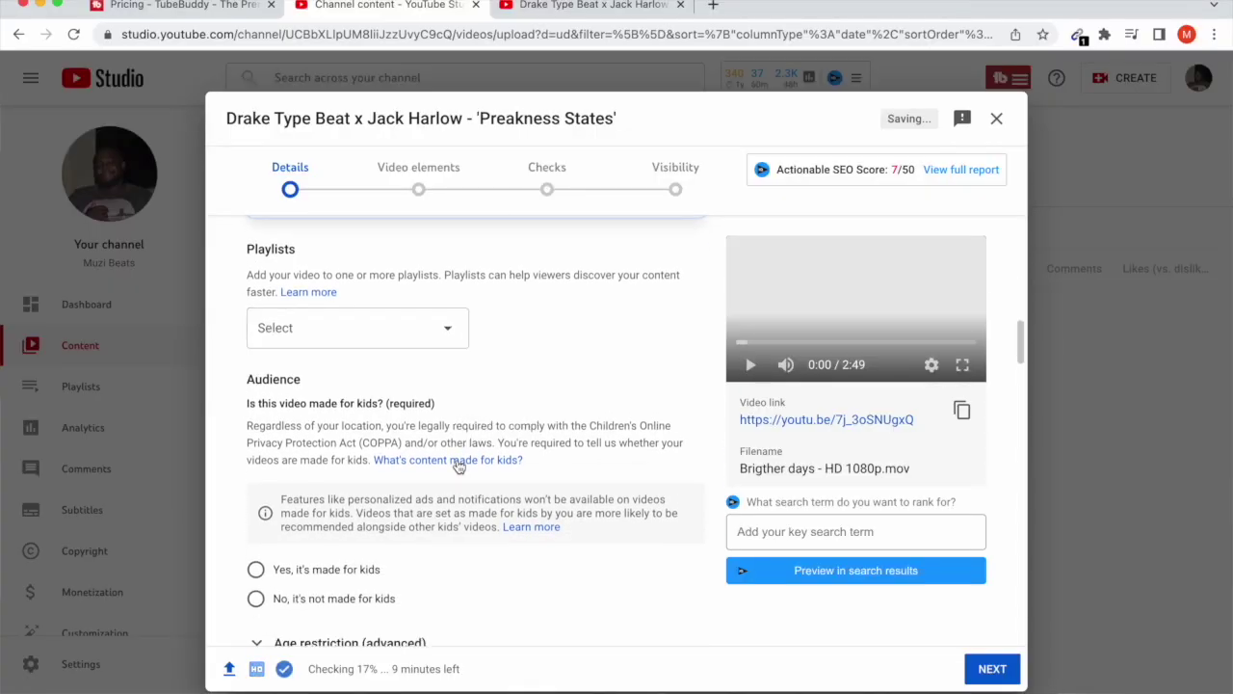
# - Bring up TubeBuddy's Copy To... popup for the competitor video's 24 tags
pyautogui.scroll(-10, 450, 538)
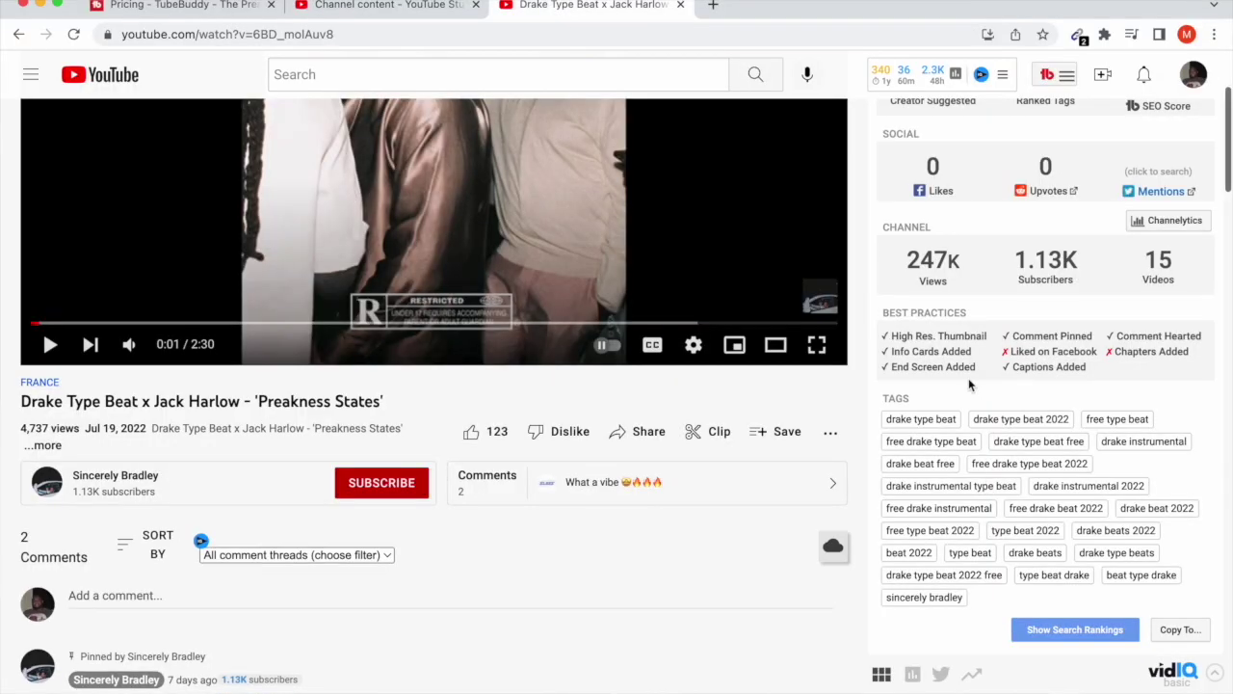
pyautogui.scroll(2, 968, 386)
pyautogui.scroll(-3, 968, 385)
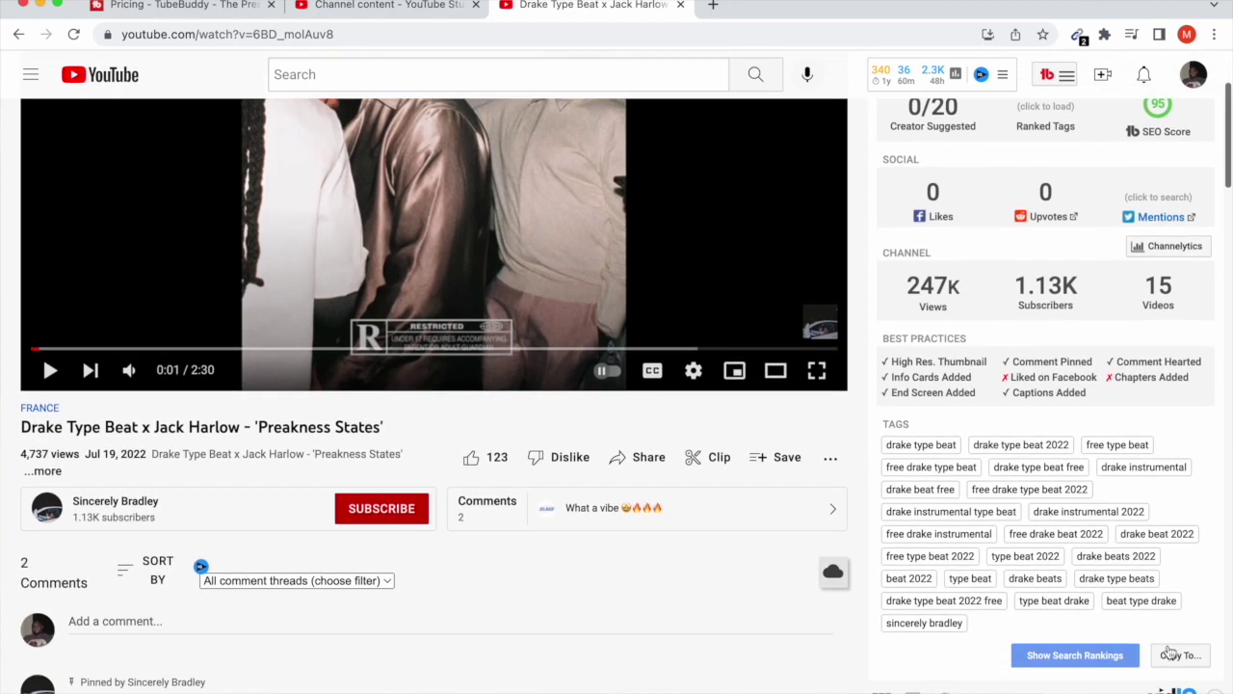
pyautogui.click(1169, 654)
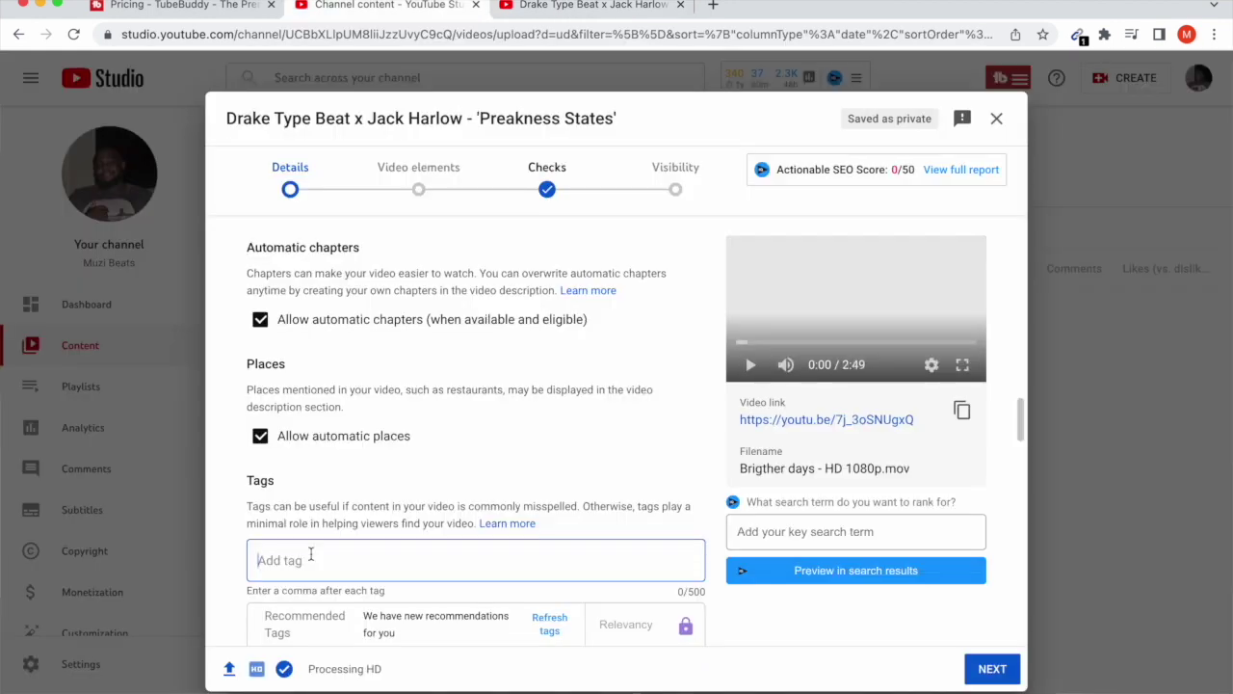
# - Paste the competitor's tags into Tags (493/500) and add an end screen
pyautogui.click(310, 556)
pyautogui.press('super+v')
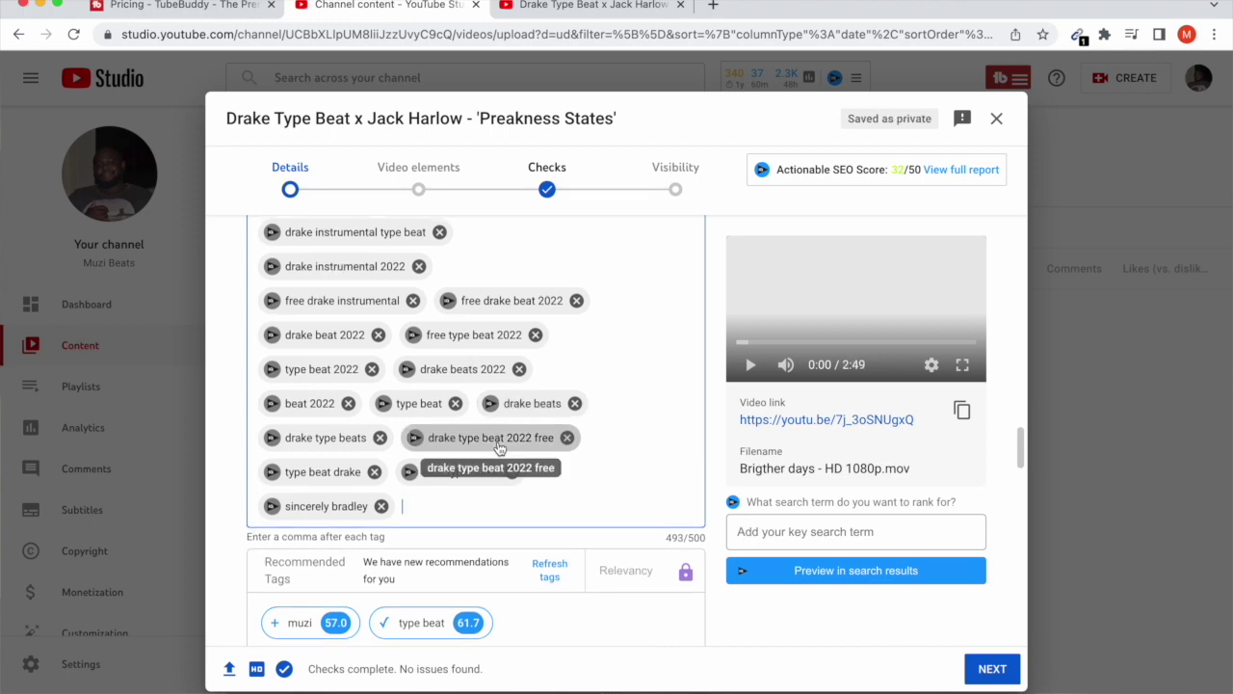
pyautogui.scroll(5, 500, 448)
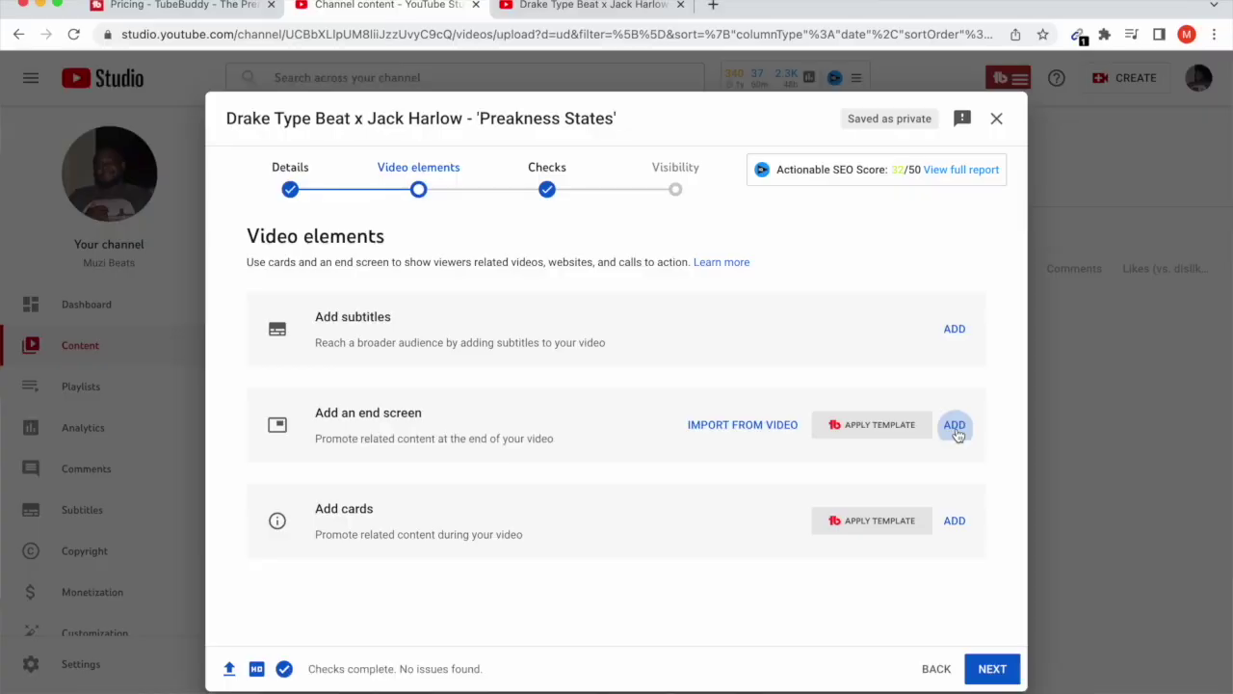
pyautogui.click(952, 423)
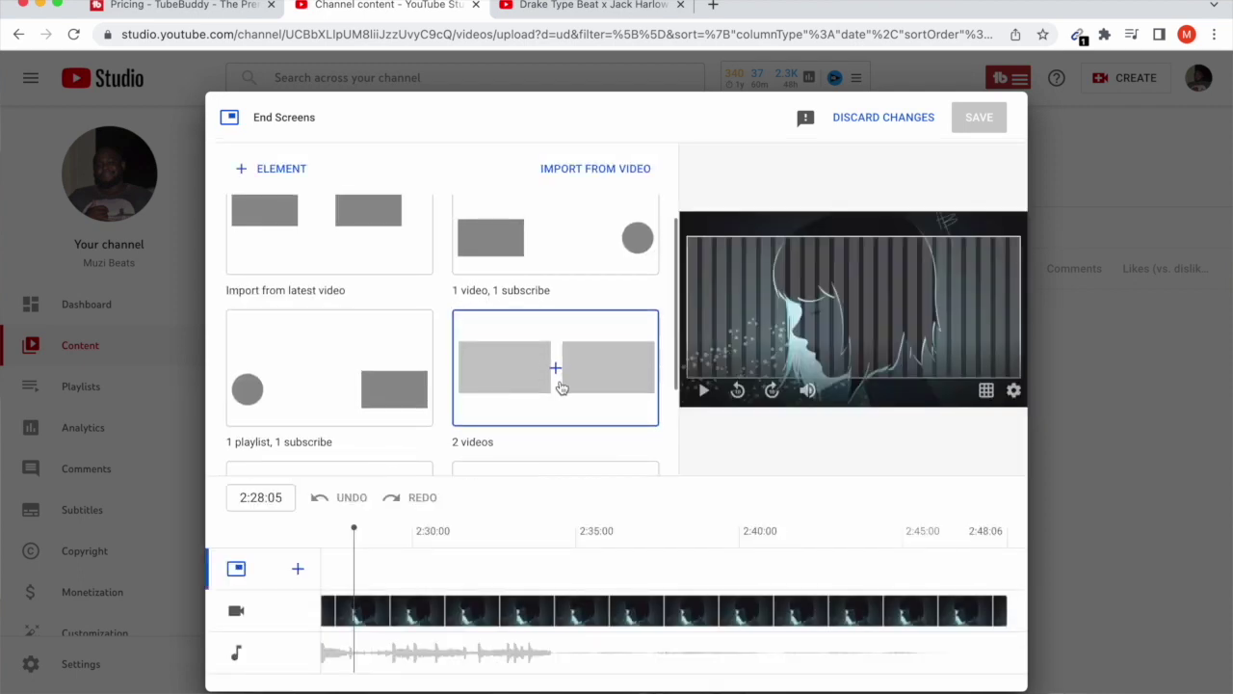
# - Save a '2 videos' end screen template and advance to the Checks step
pyautogui.click(555, 384)
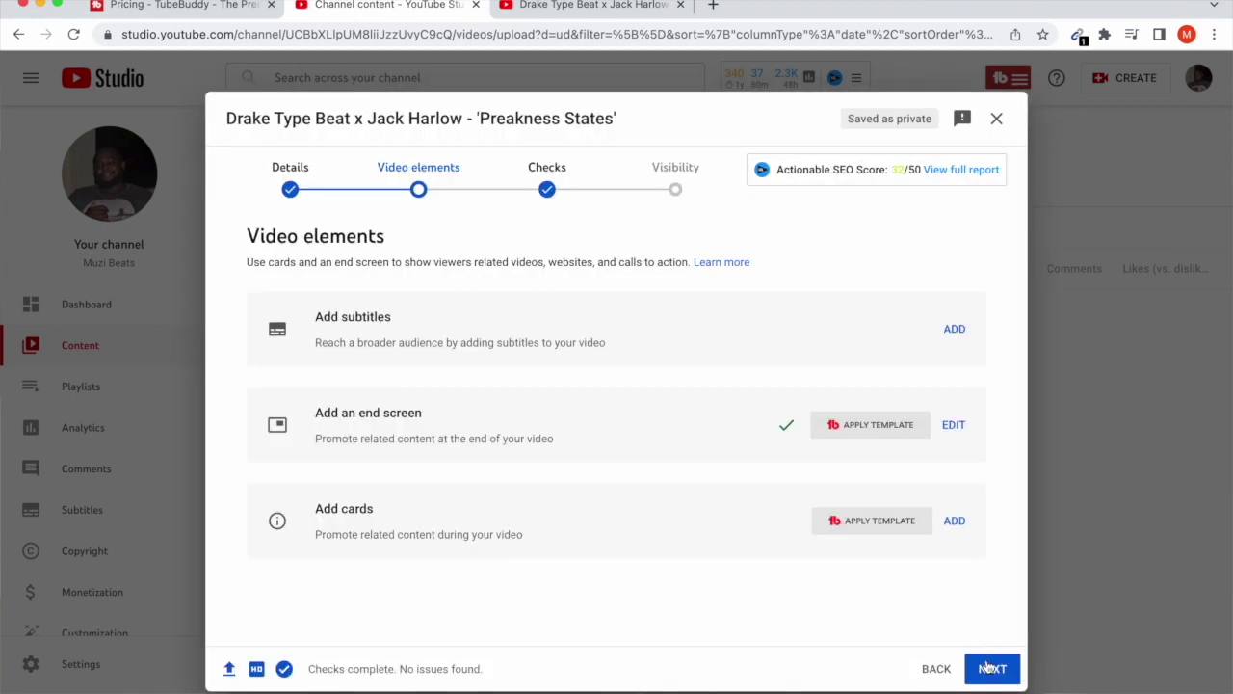
pyautogui.click(991, 668)
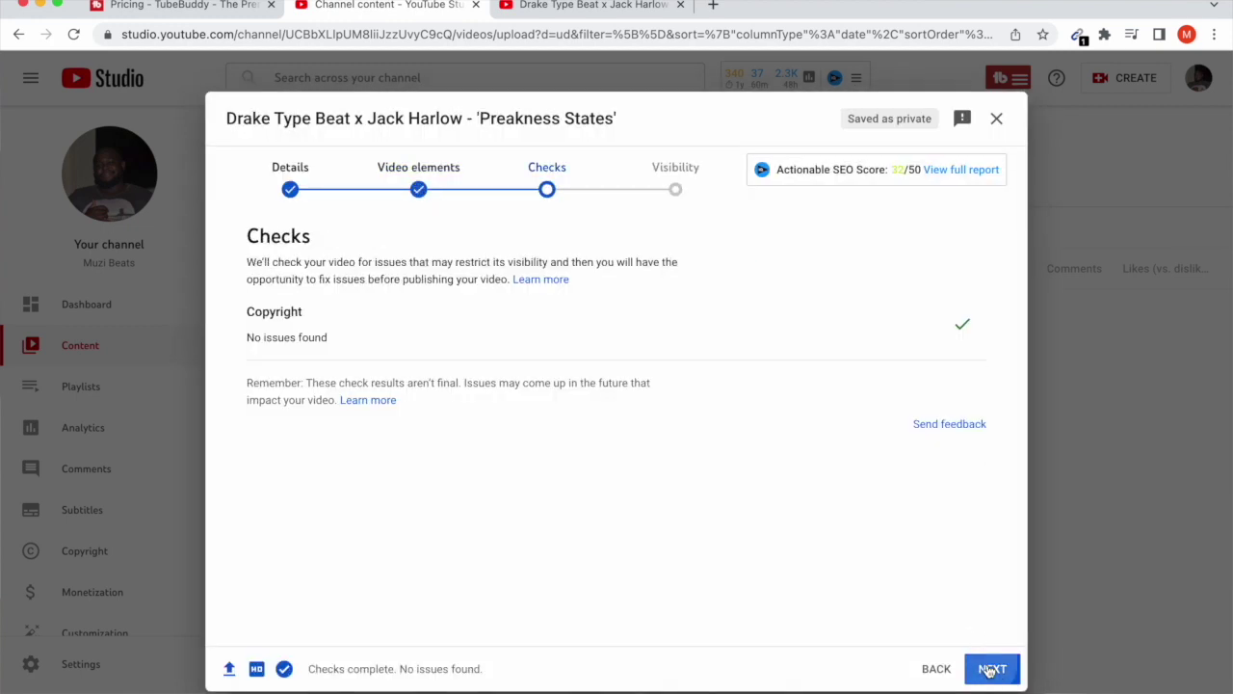
# - Schedule the video's release for Jul 27, 2022, then start a new browser tab
pyautogui.click(991, 669)
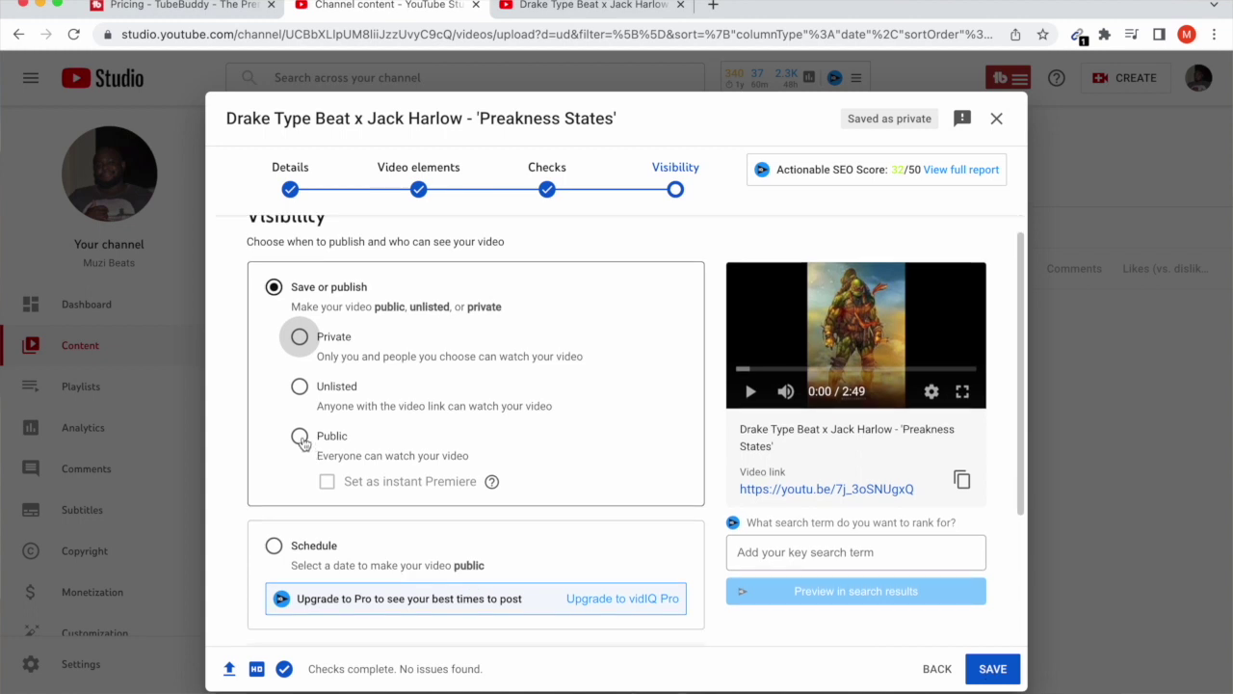
pyautogui.click(300, 436)
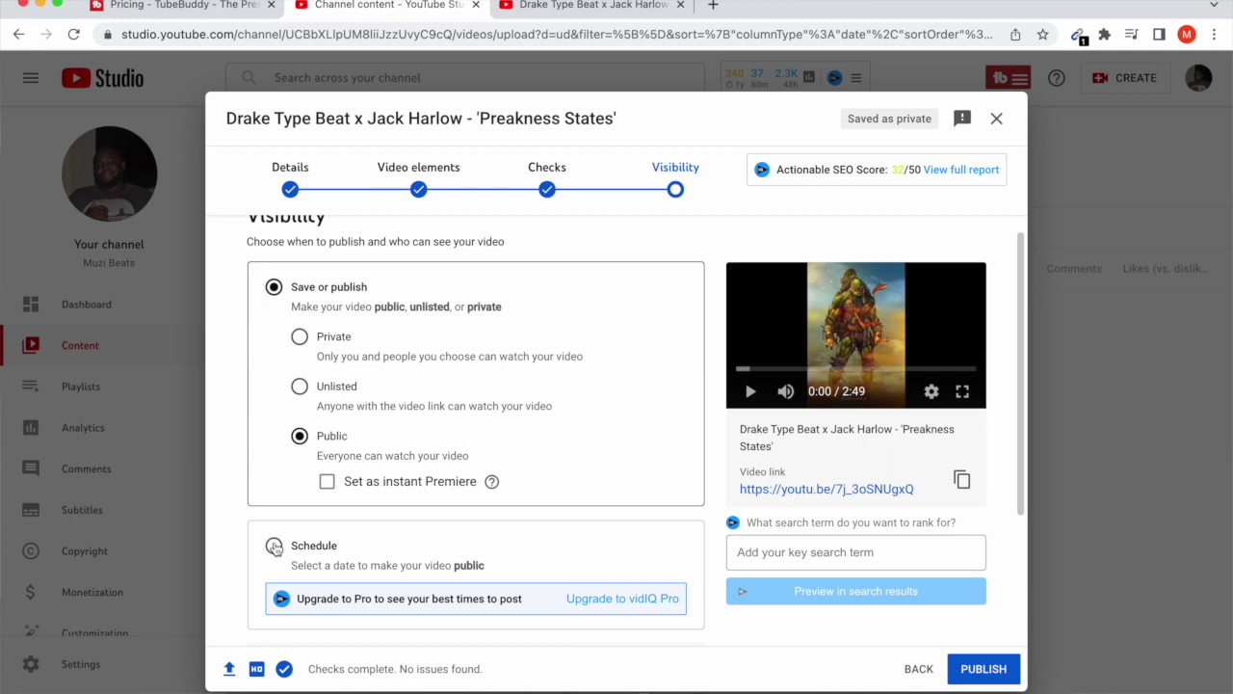
pyautogui.click(275, 546)
pyautogui.click(413, 310)
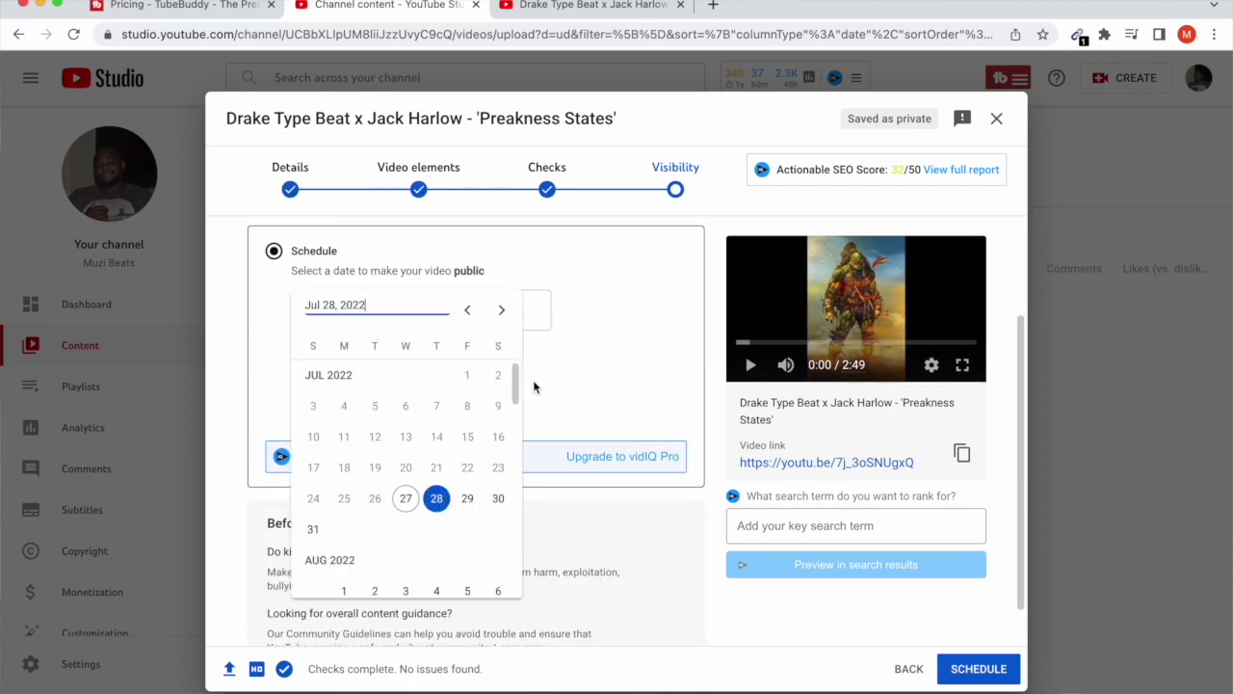
pyautogui.click(406, 499)
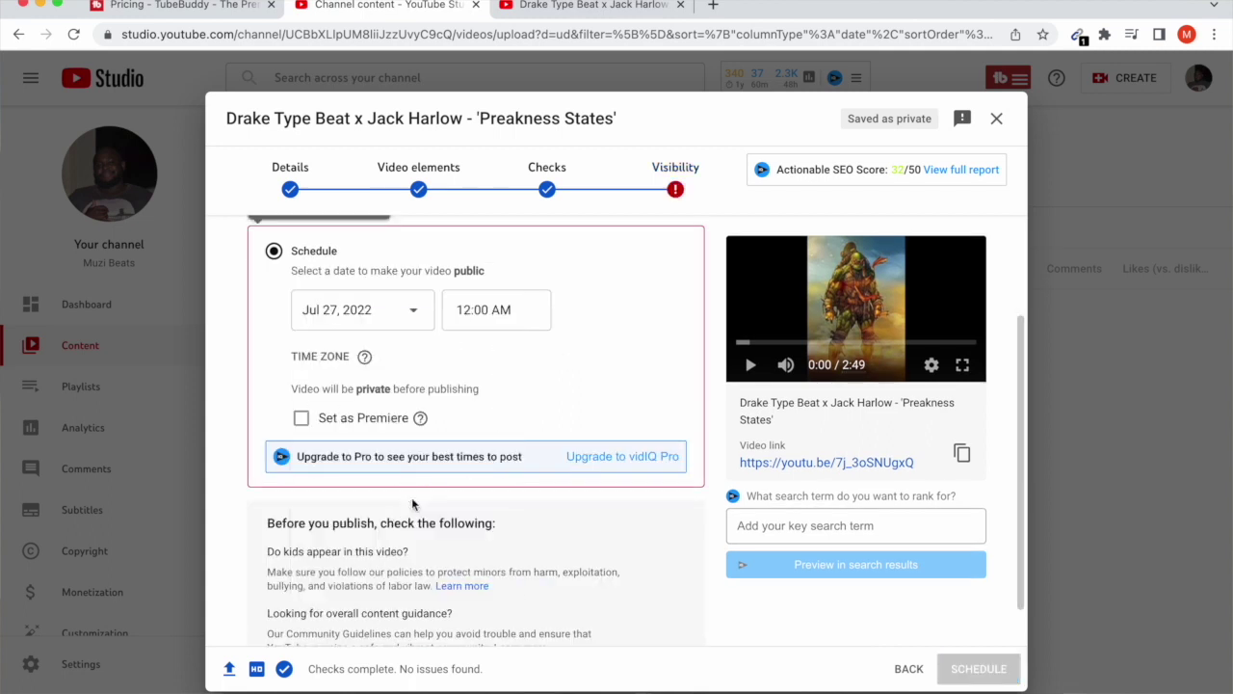
pyautogui.click(462, 311)
pyautogui.scroll(-15, 496, 521)
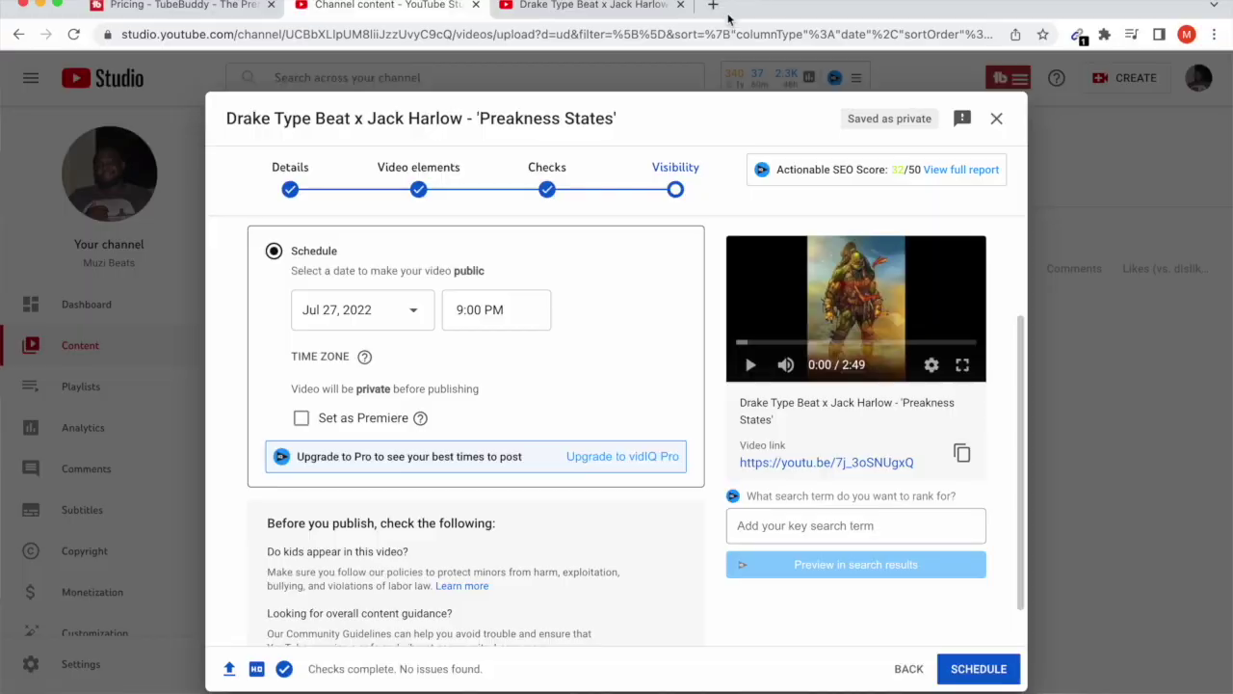
pyautogui.click(715, 8)
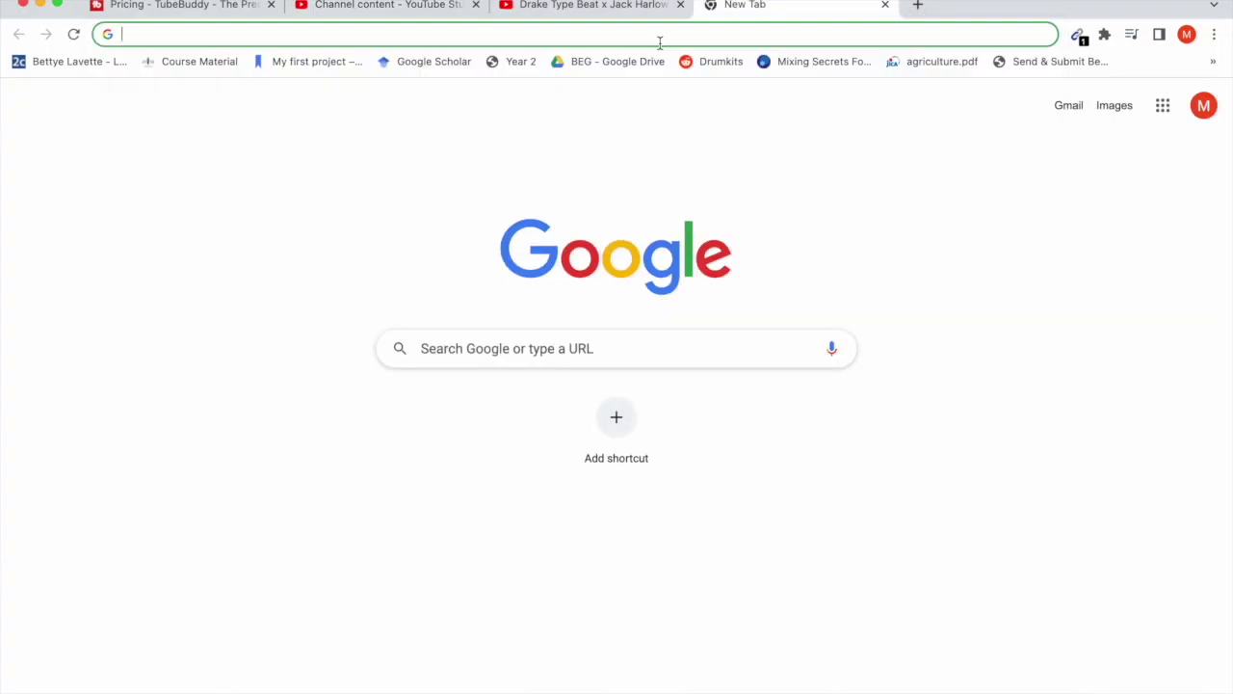
# - Search Google for 'best time to upload on youtube', then check the Jul 27, 2022, 9:00 PM schedule
pyautogui.write('best time ')
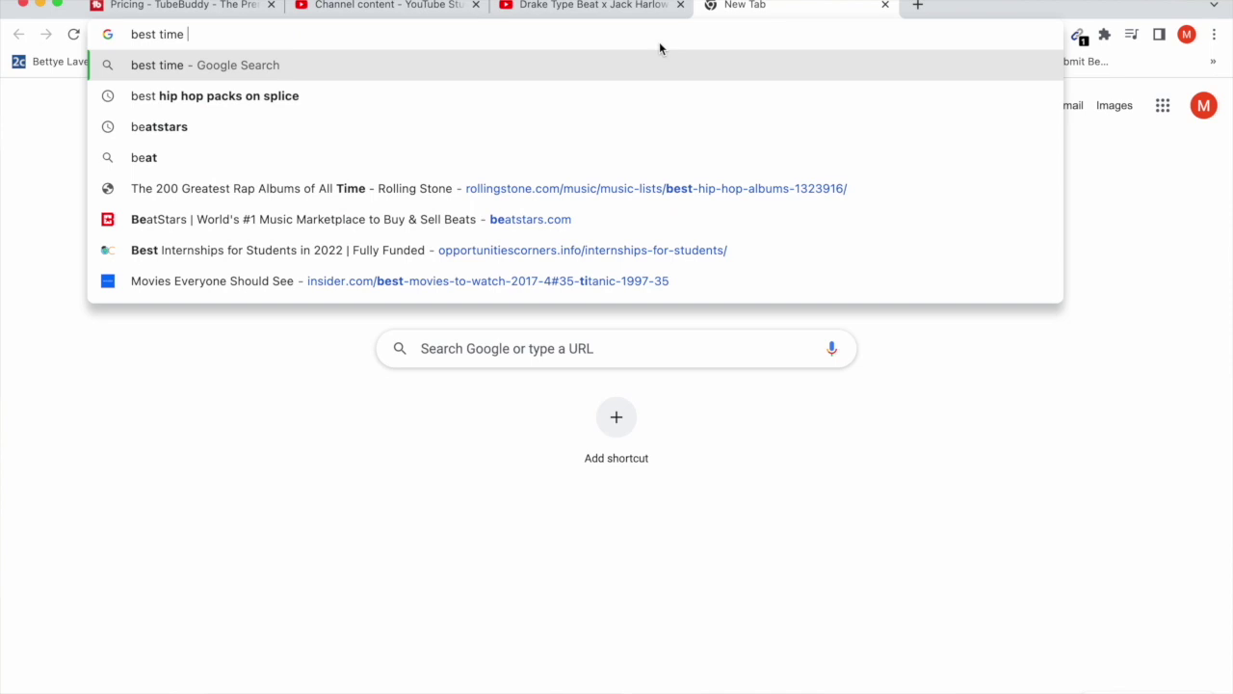
pyautogui.write('to upload on on youtu')
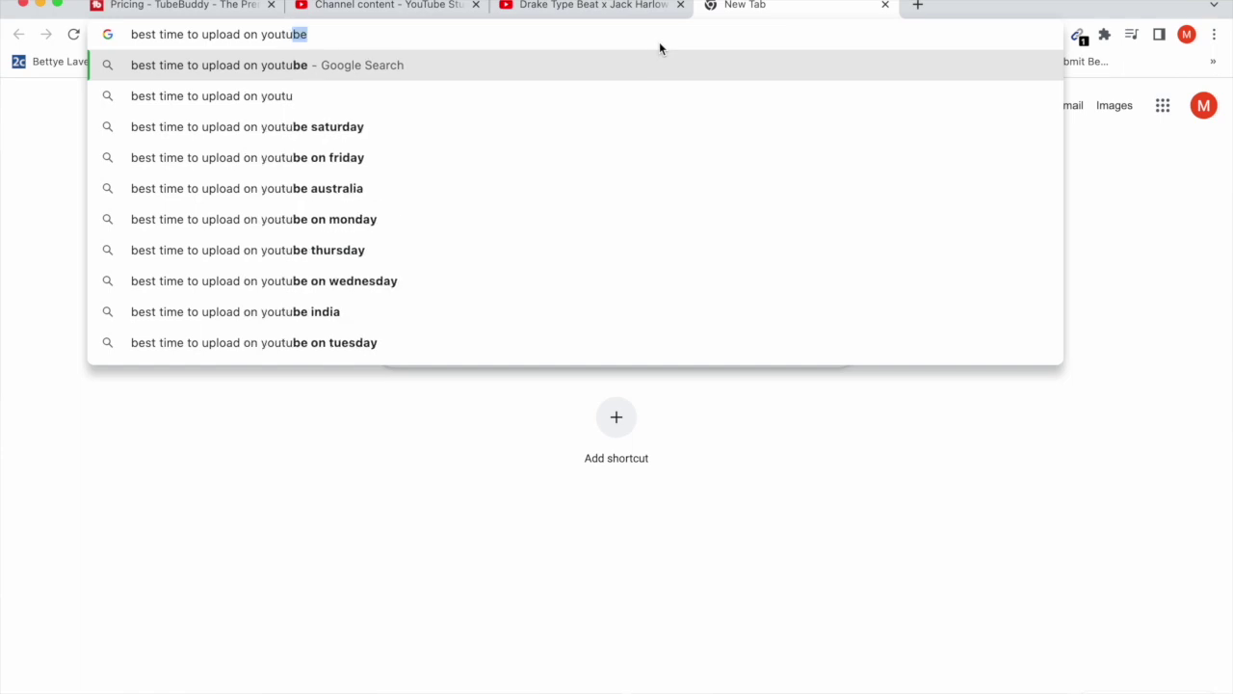
pyautogui.press('Return')
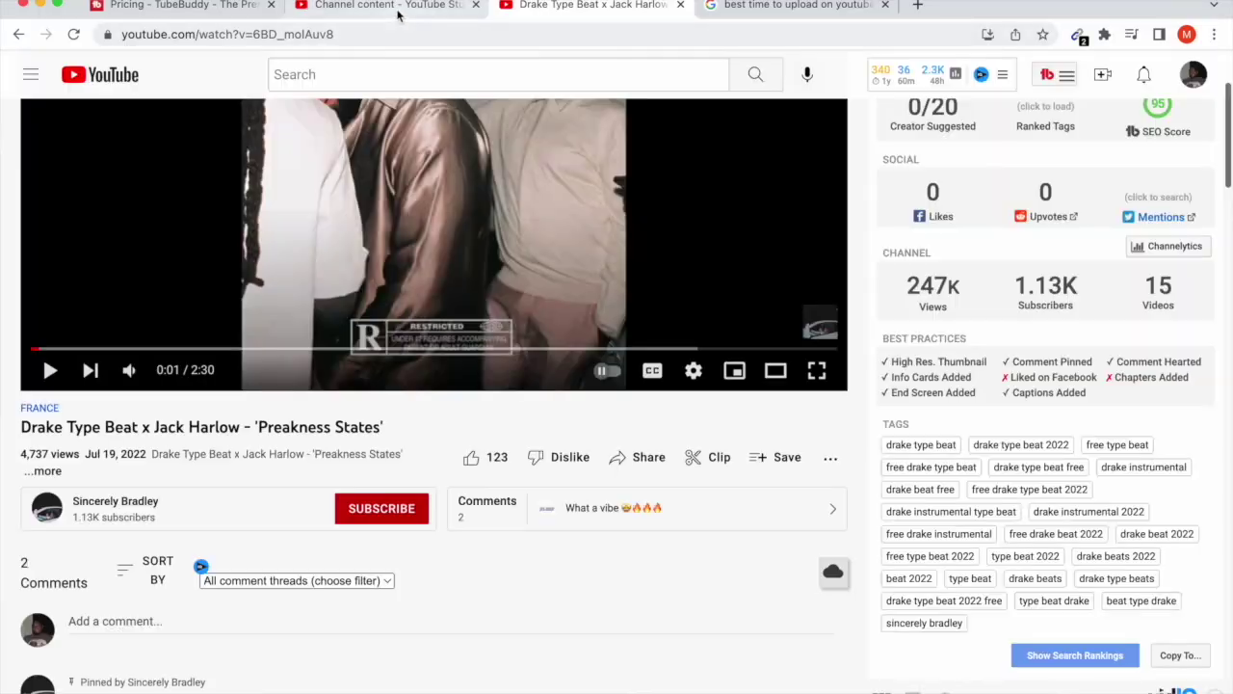
pyautogui.click(398, 14)
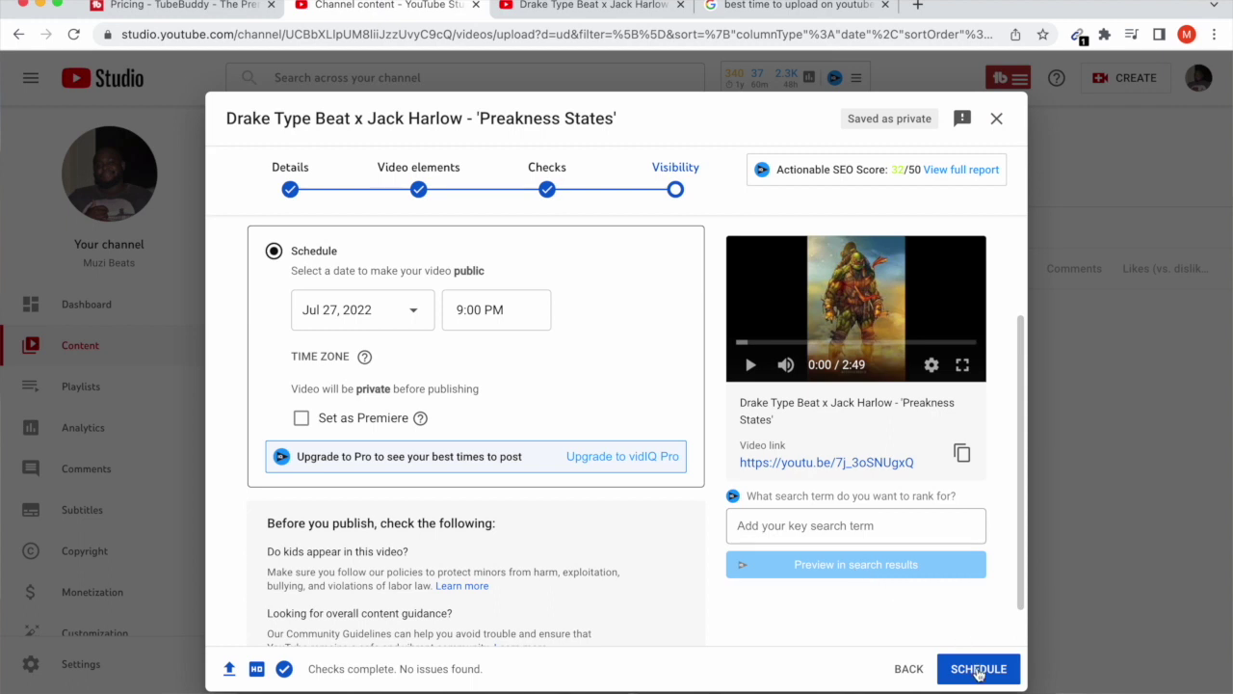
pyautogui.scroll(3, 332, 369)
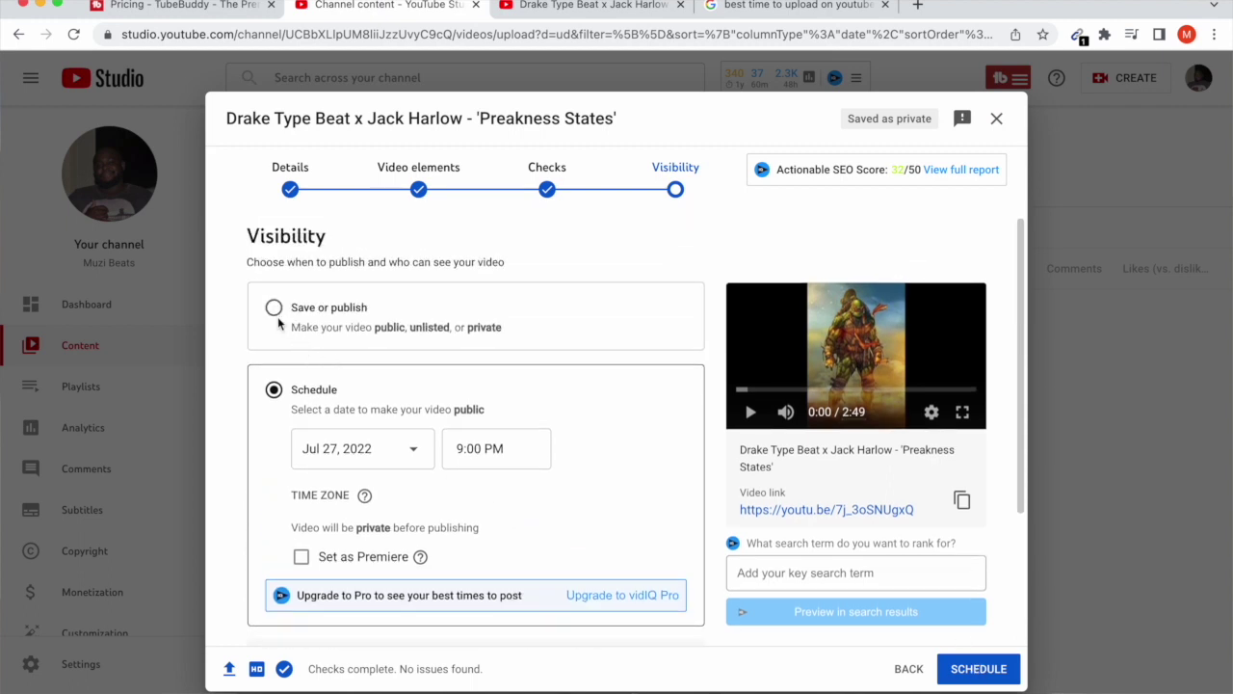